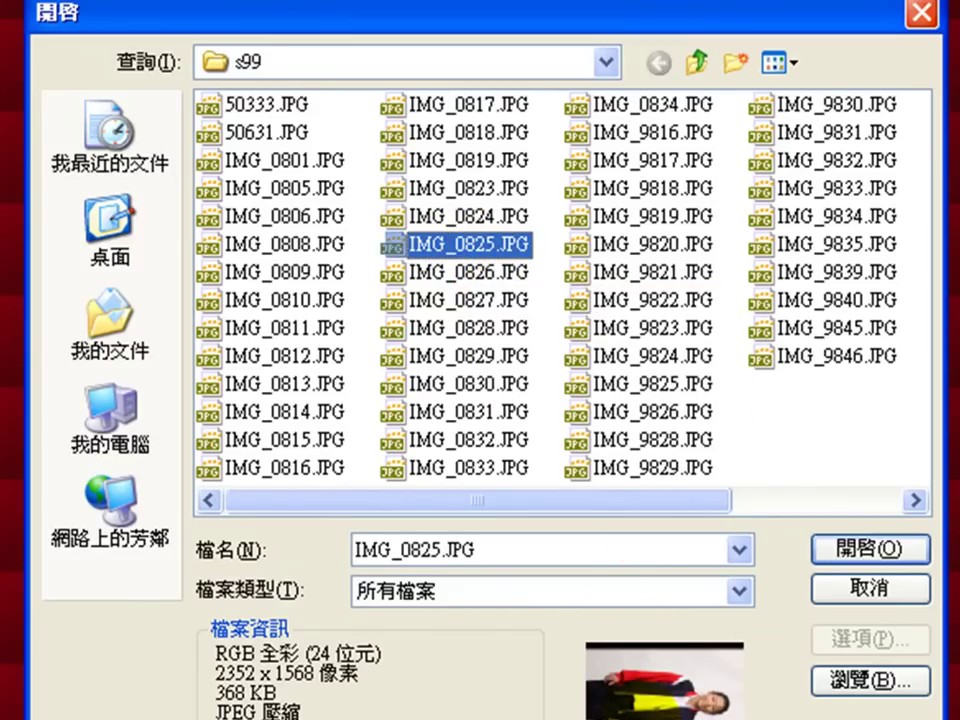
# Open the photo IMG_9834.JPG from the s99 folder and shift its window up slightly over the card design.
pyautogui.click(449, 211)
pyautogui.click(445, 187)
pyautogui.click(455, 270)
pyautogui.click(454, 302)
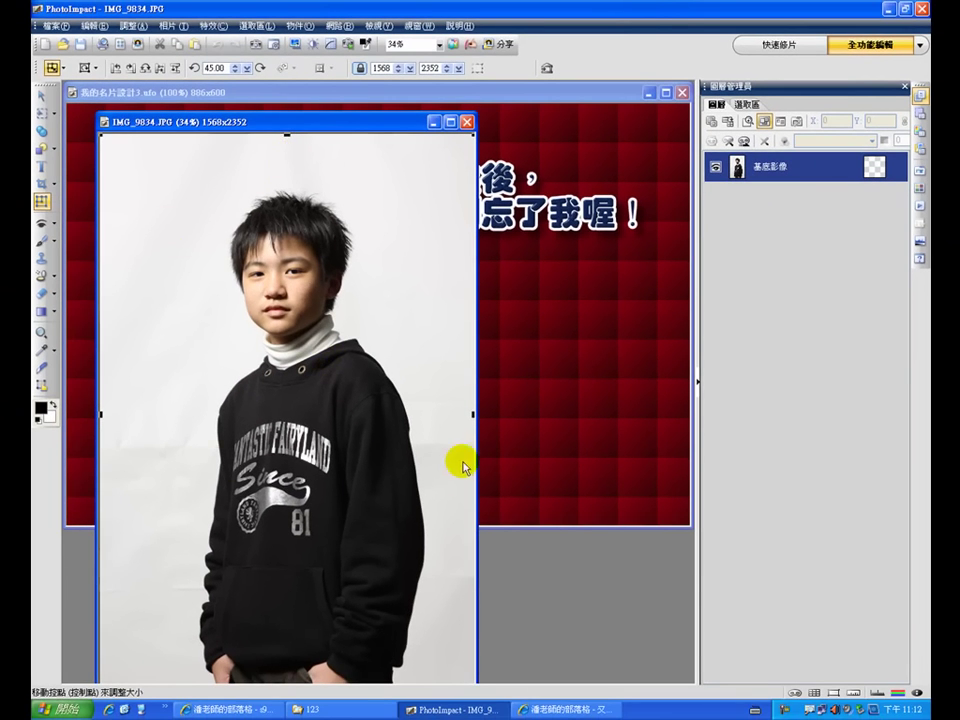
pyautogui.moveTo(223, 128); pyautogui.dragTo(210, 101)
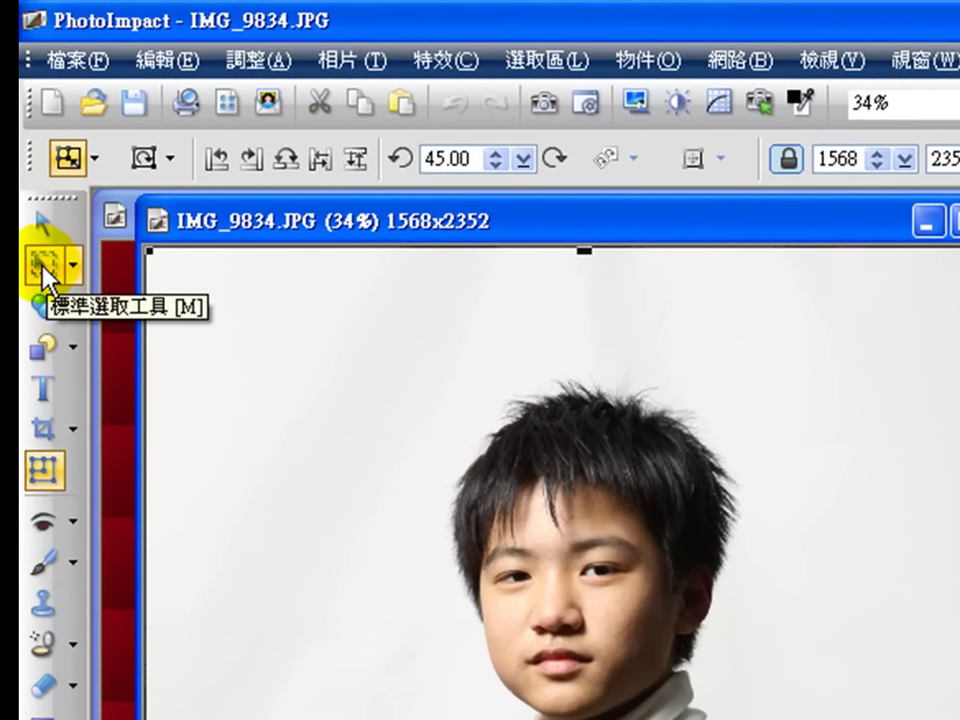
# Activate the standard selection tool (標準選取工具) with a rectangular selection shape.
pyautogui.click(43, 268)
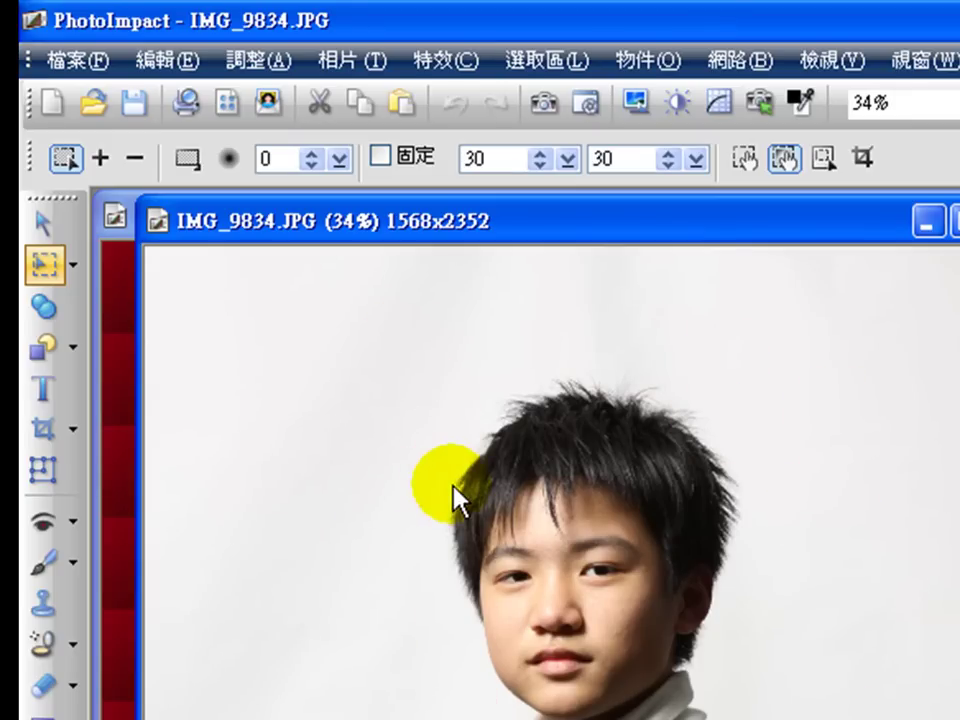
pyautogui.click(189, 160)
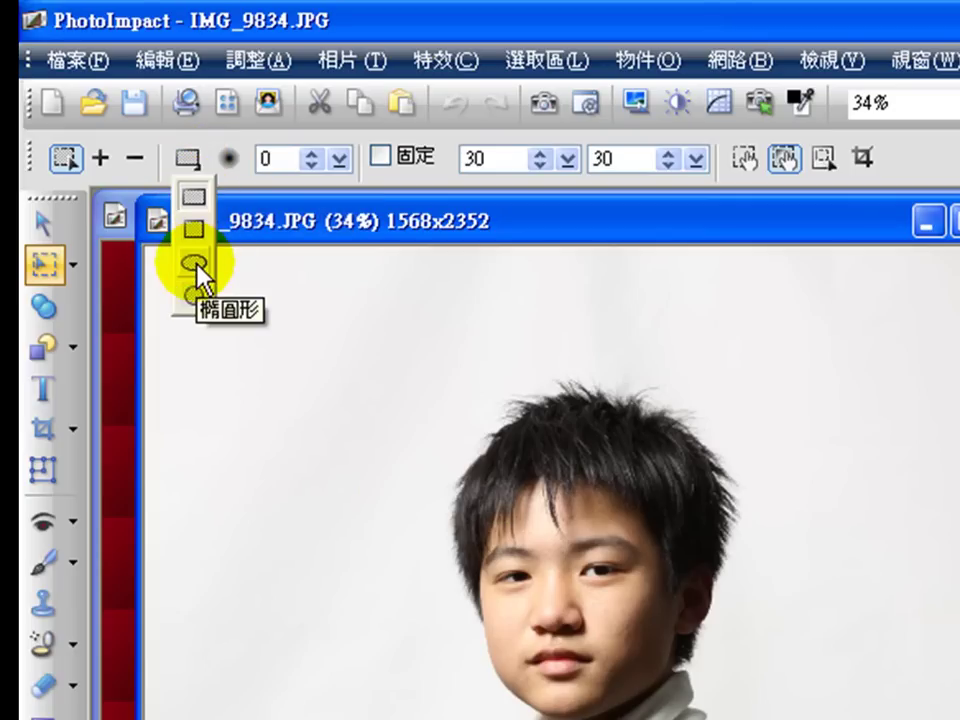
pyautogui.click(192, 193)
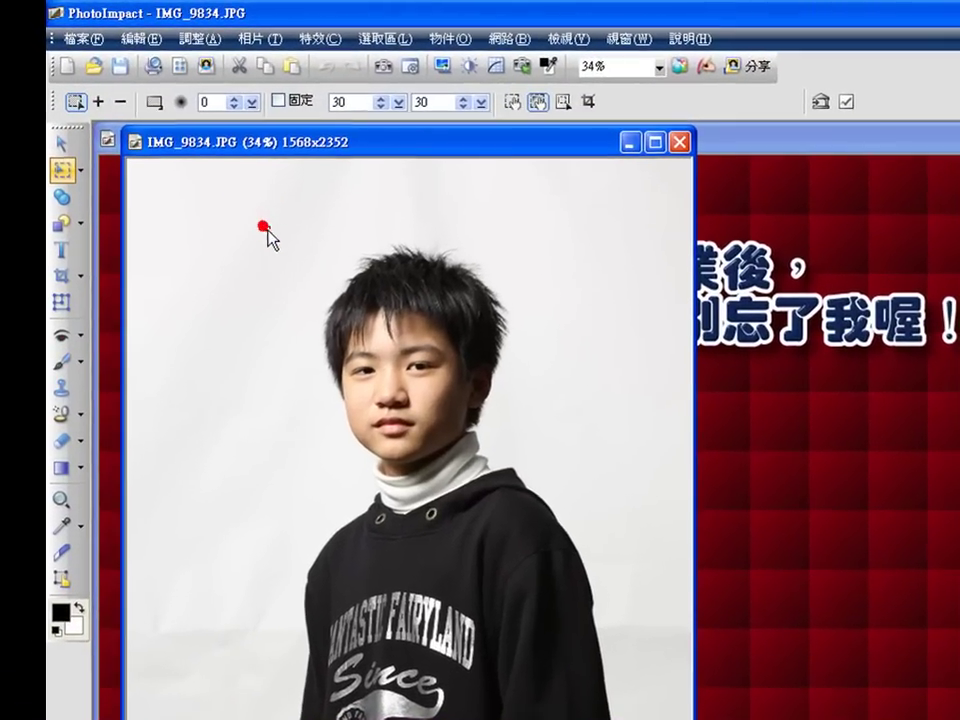
pyautogui.moveTo(176, 150); pyautogui.dragTo(395, 471)
pyautogui.moveTo(594, 706); pyautogui.dragTo(597, 710)
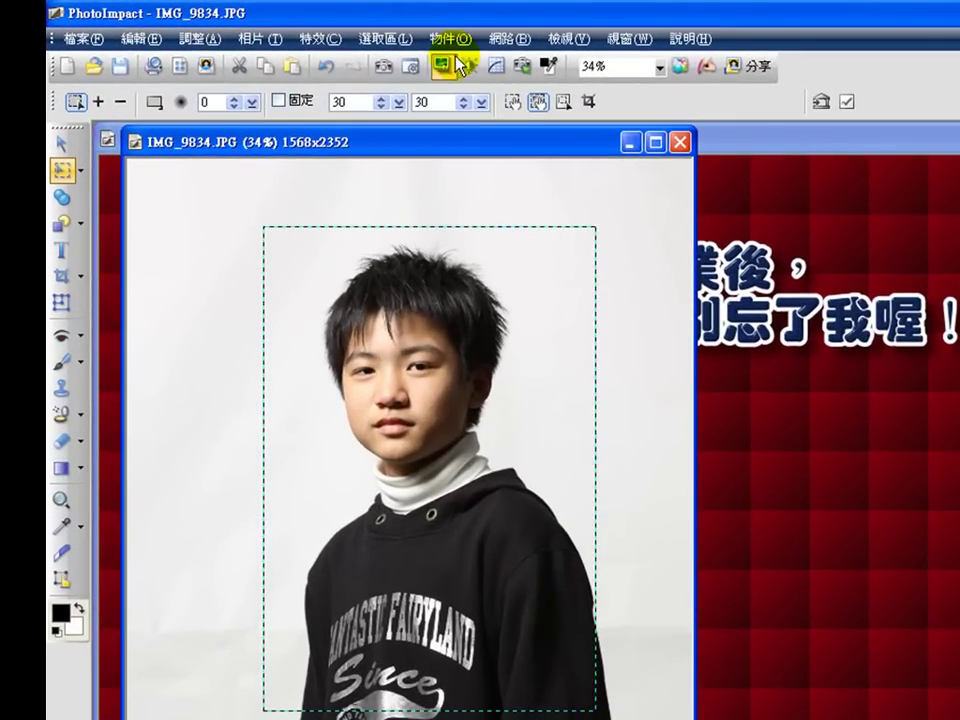
pyautogui.click(330, 67)
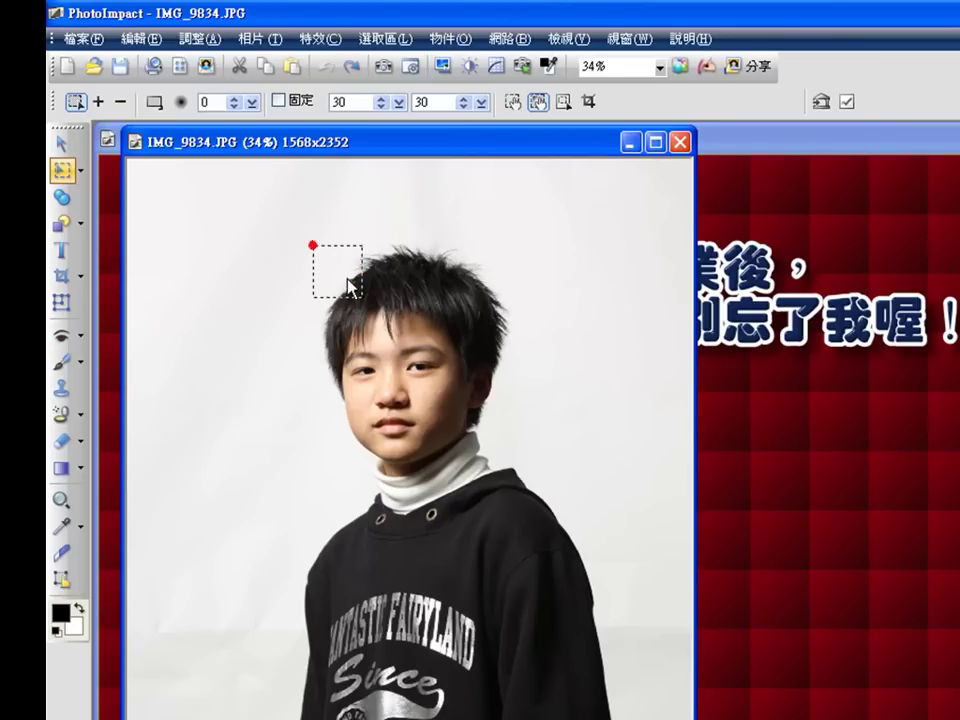
pyautogui.moveTo(512, 455); pyautogui.dragTo(582, 520)
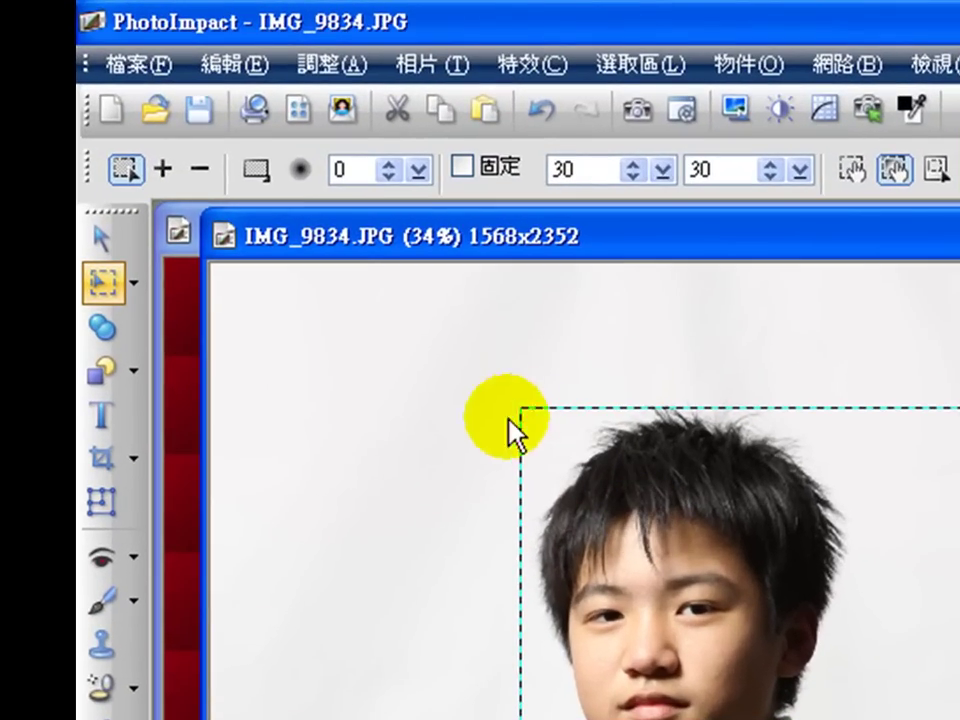
pyautogui.click(548, 110)
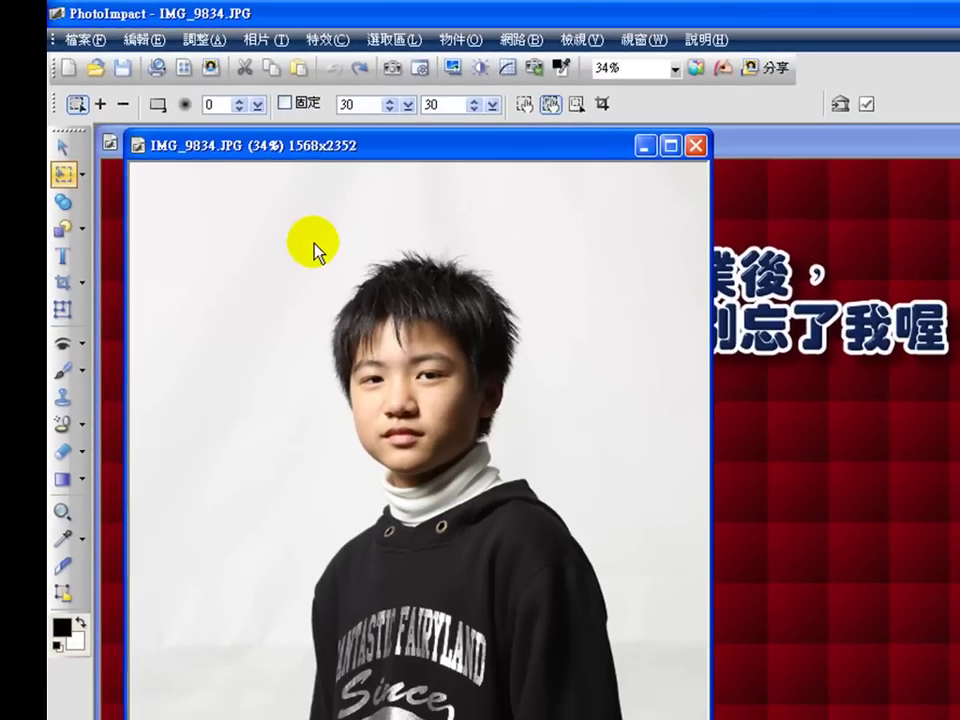
# Draw a rectangular selection about 989 by 1163 pixels around the boy's head and chest in the photo.
pyautogui.moveTo(458, 393); pyautogui.dragTo(704, 719)
pyautogui.moveTo(424, 465); pyautogui.dragTo(576, 620)
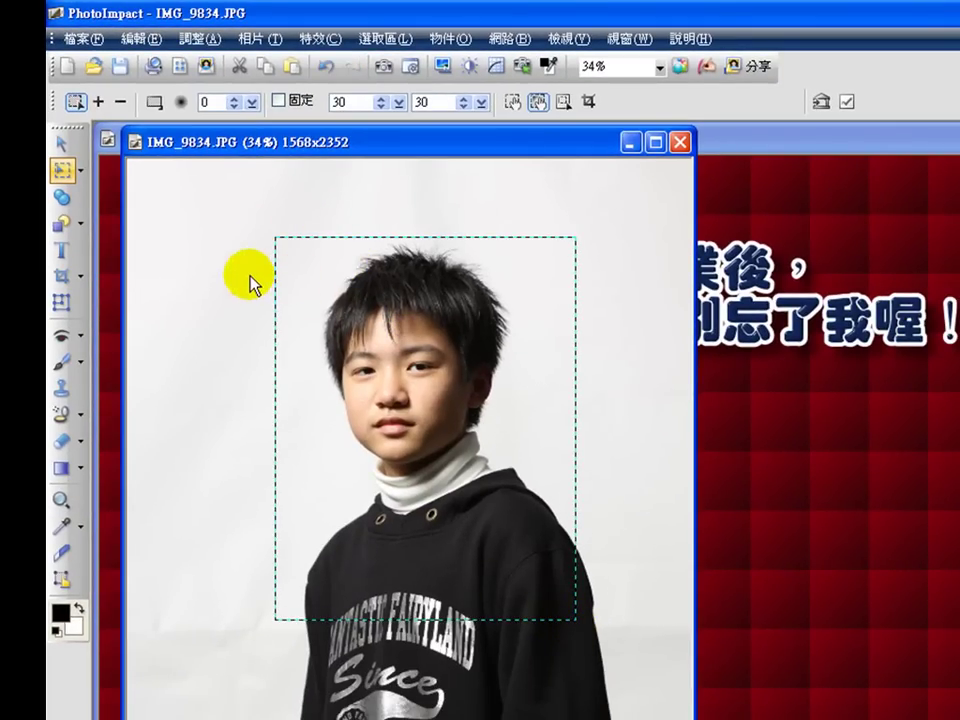
pyautogui.moveTo(250, 243); pyautogui.dragTo(583, 664)
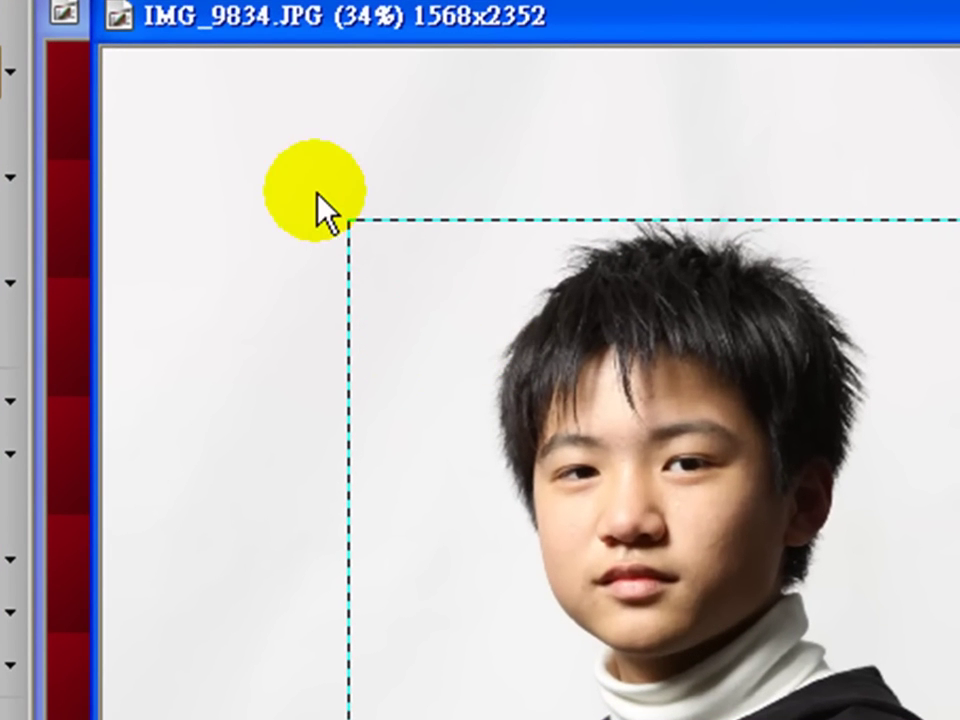
pyautogui.moveTo(315, 177); pyautogui.dragTo(959, 719)
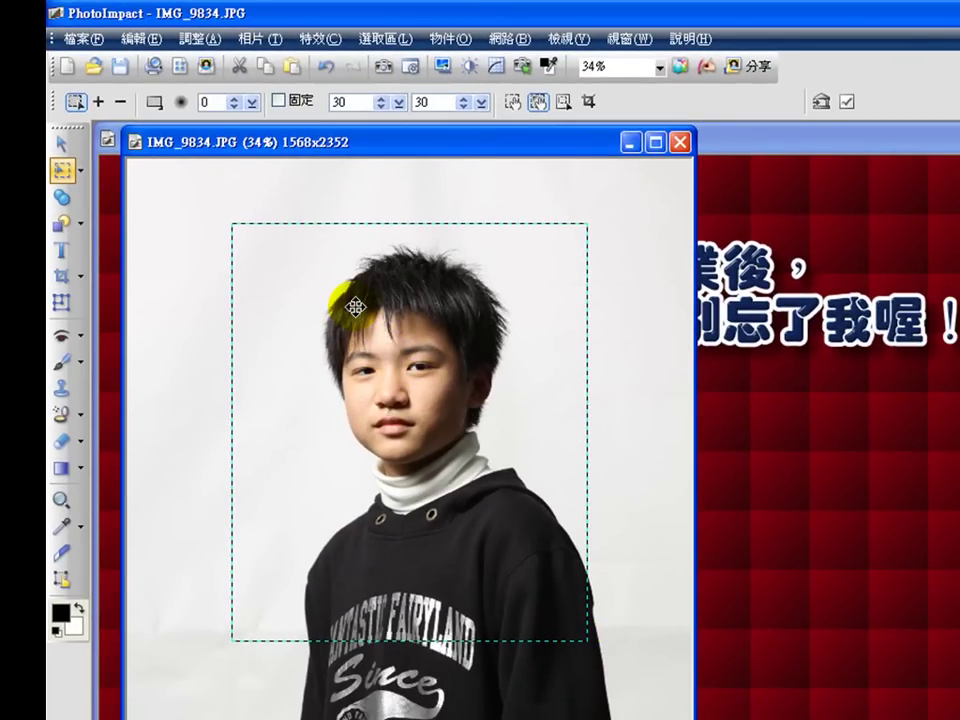
# Turn the selected head-and-chest area into a separate object by moving it within the photo to about X 172, Y 338.
pyautogui.moveTo(356, 311); pyautogui.dragTo(376, 316)
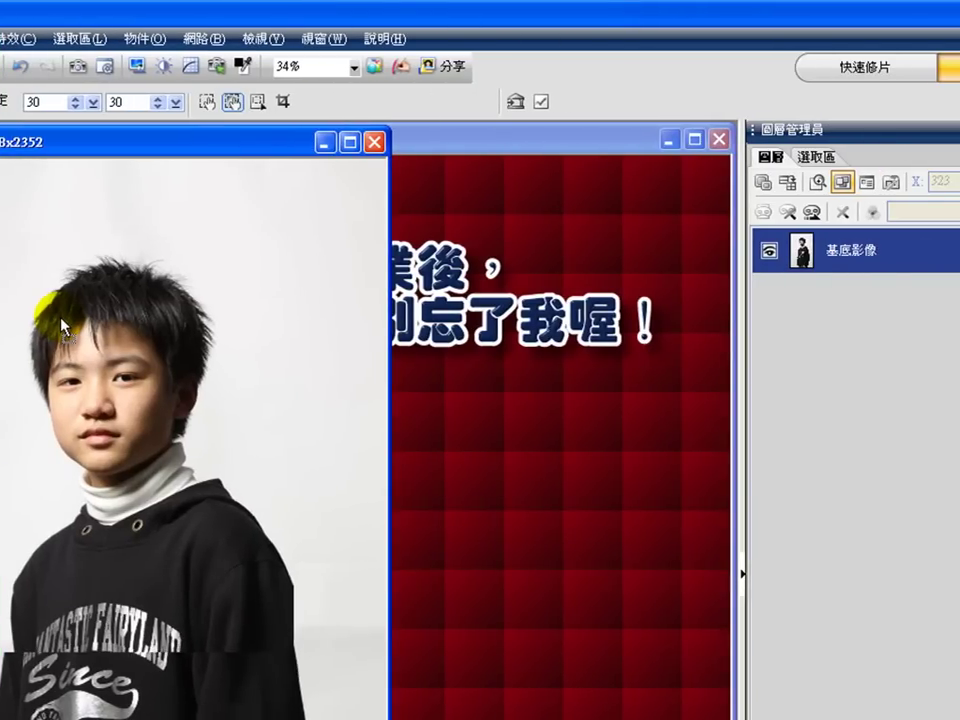
pyautogui.moveTo(62, 324)
pyautogui.mouseDown()
pyautogui.moveTo(64, 337)
pyautogui.moveTo(56, 323)
pyautogui.mouseUp()
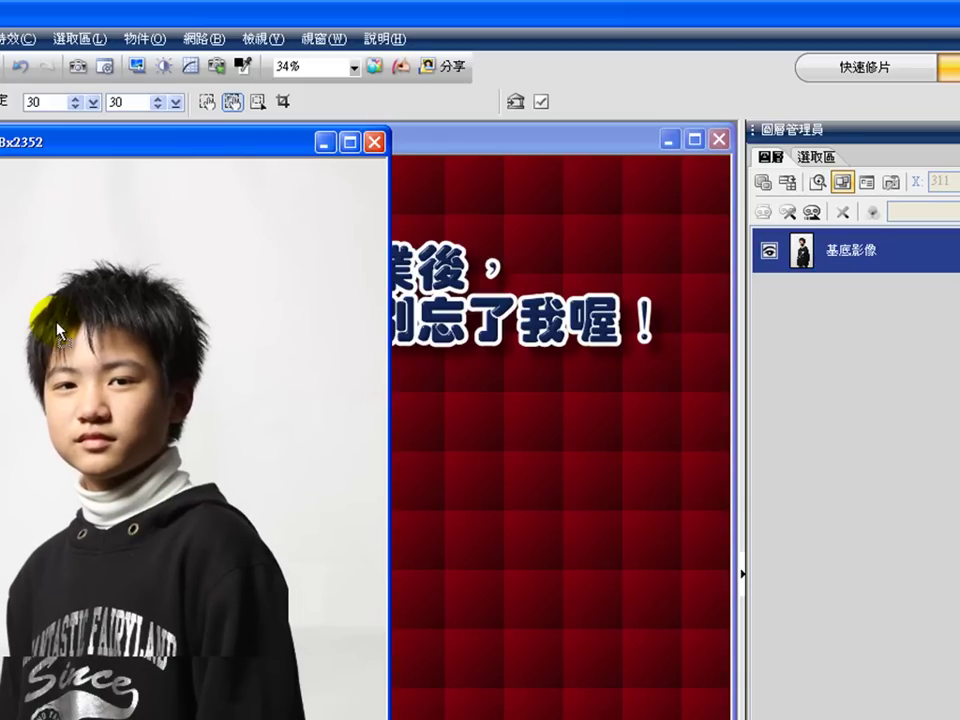
pyautogui.moveTo(57, 330); pyautogui.dragTo(57, 330)
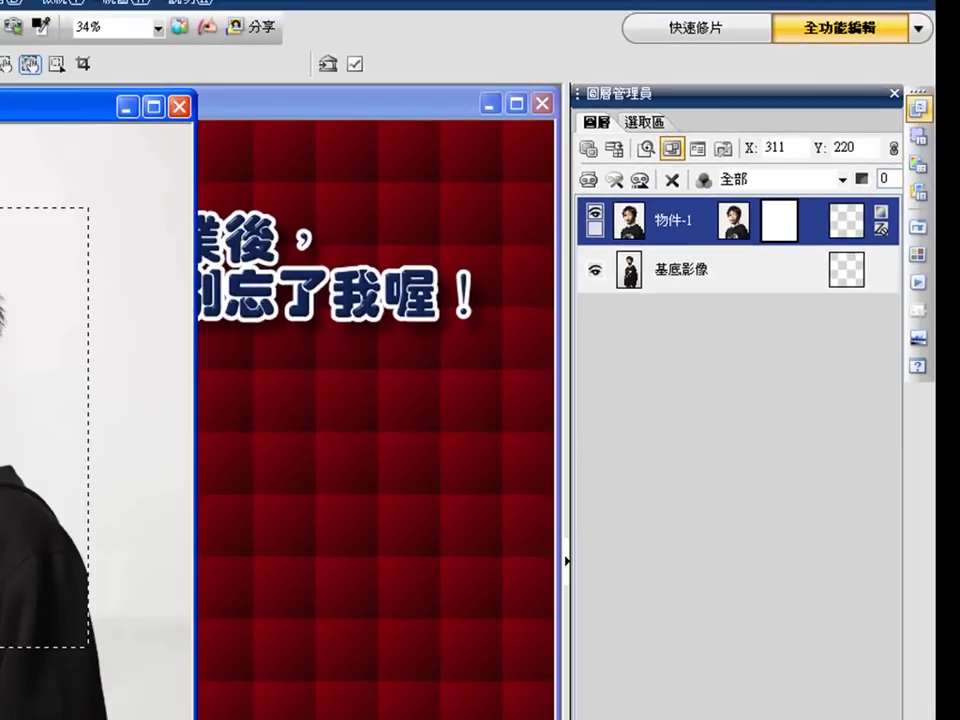
pyautogui.moveTo(287, 261); pyautogui.dragTo(254, 289)
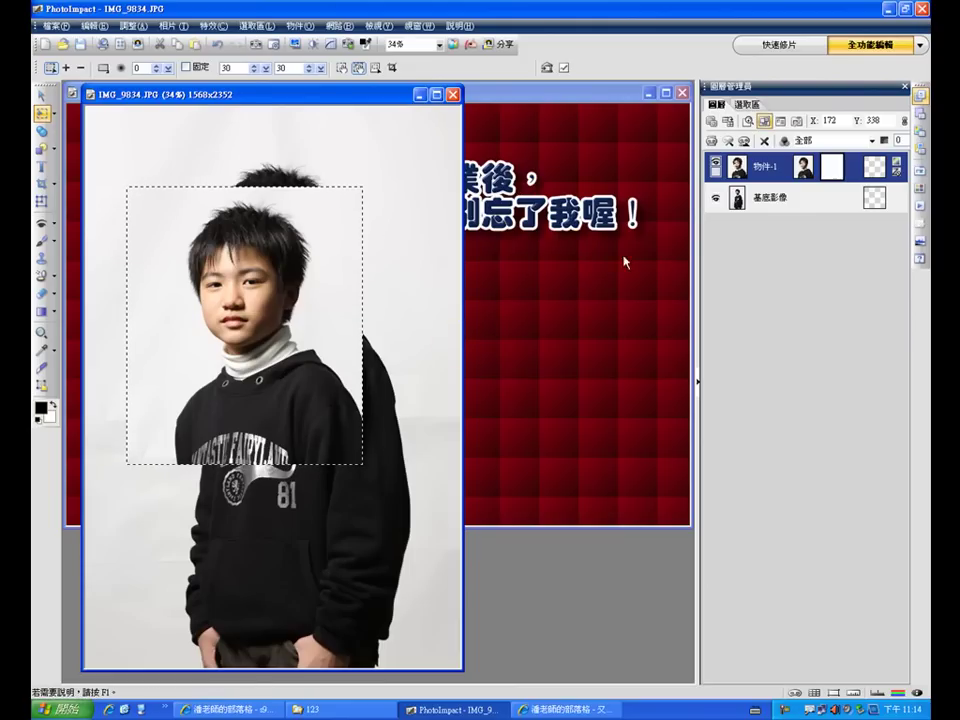
# Try bringing the full-size portrait object into 我的名片設計3.ufo, undo it, and return to IMG_9834.JPG.
pyautogui.moveTo(332, 93); pyautogui.dragTo(311, 180)
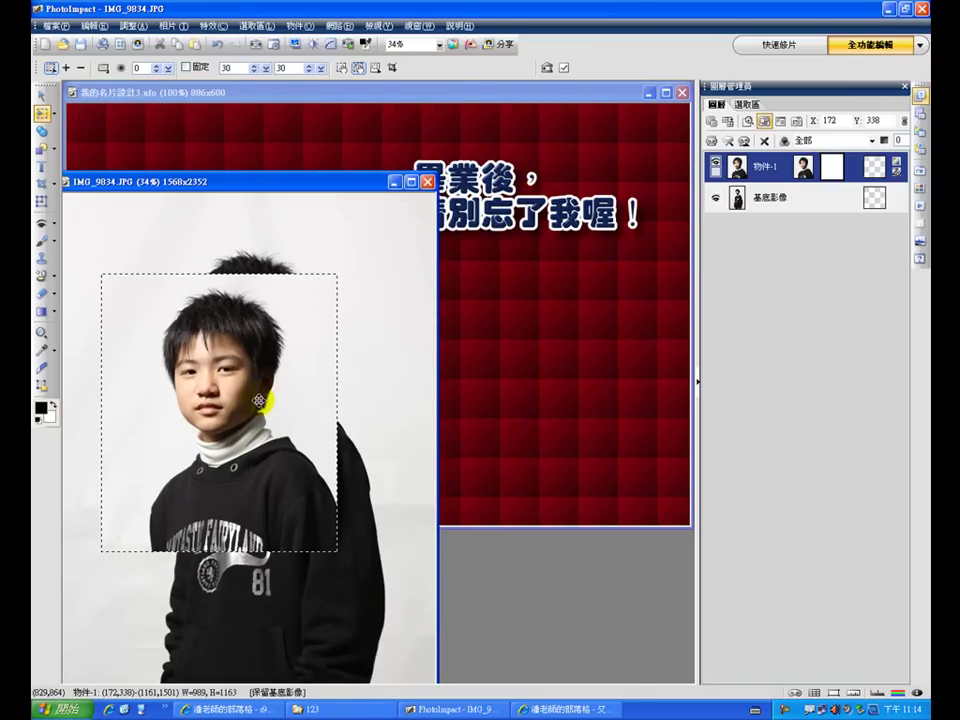
pyautogui.moveTo(161, 181); pyautogui.dragTo(167, 94)
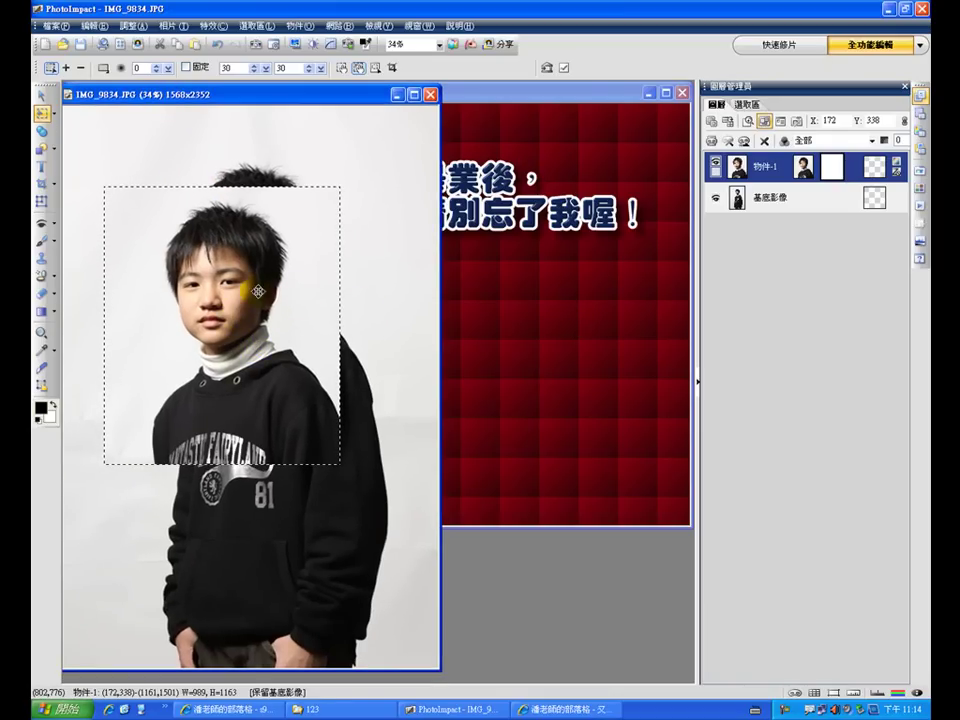
pyautogui.moveTo(213, 284); pyautogui.dragTo(514, 289)
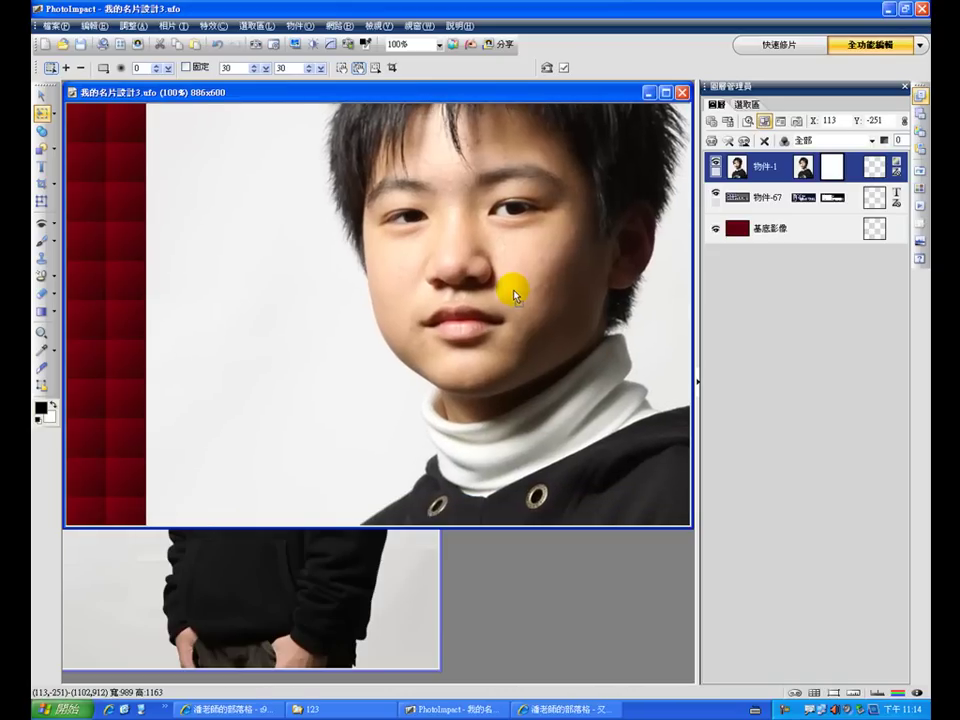
pyautogui.click(218, 45)
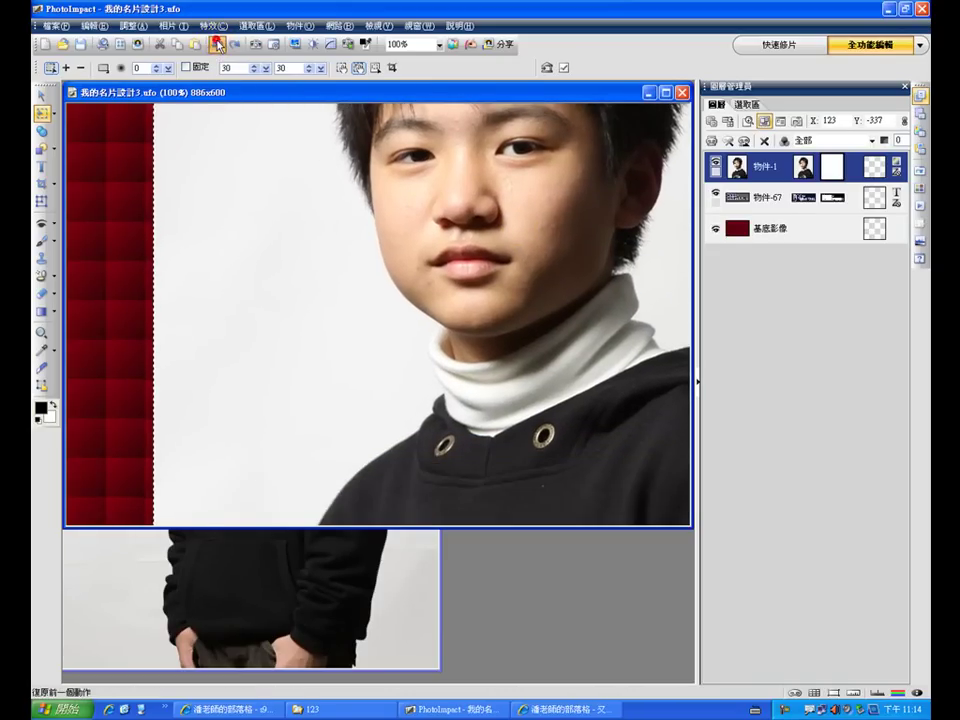
pyautogui.click(218, 45)
pyautogui.click(268, 585)
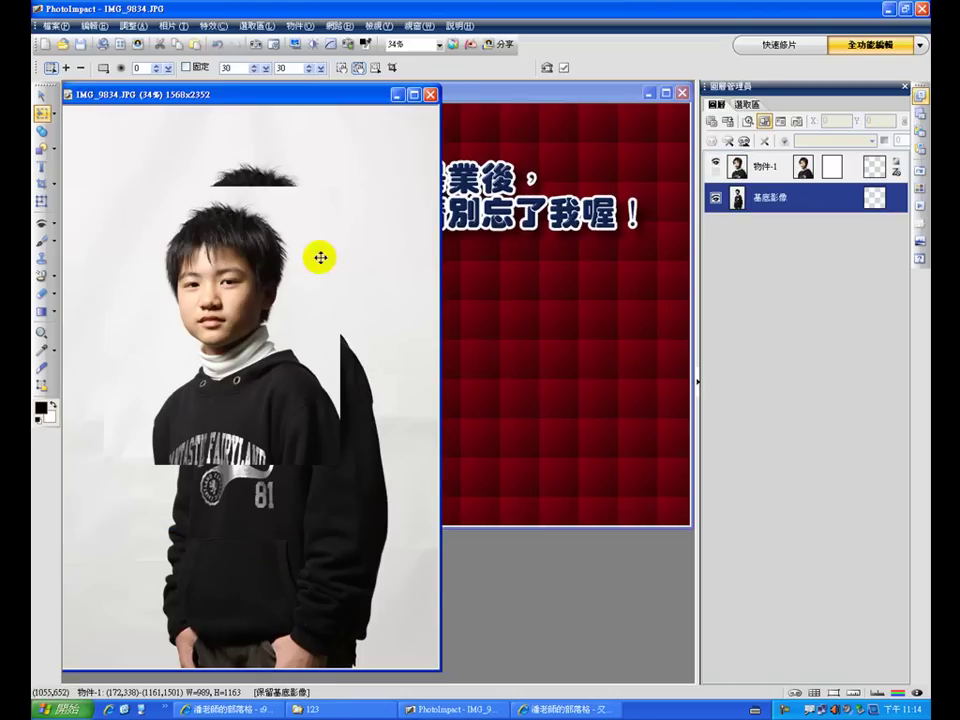
# Move the portrait object to about X 246, Y 229 in IMG_9834.JPG and reposition the photo window.
pyautogui.moveTo(212, 274); pyautogui.dragTo(230, 247)
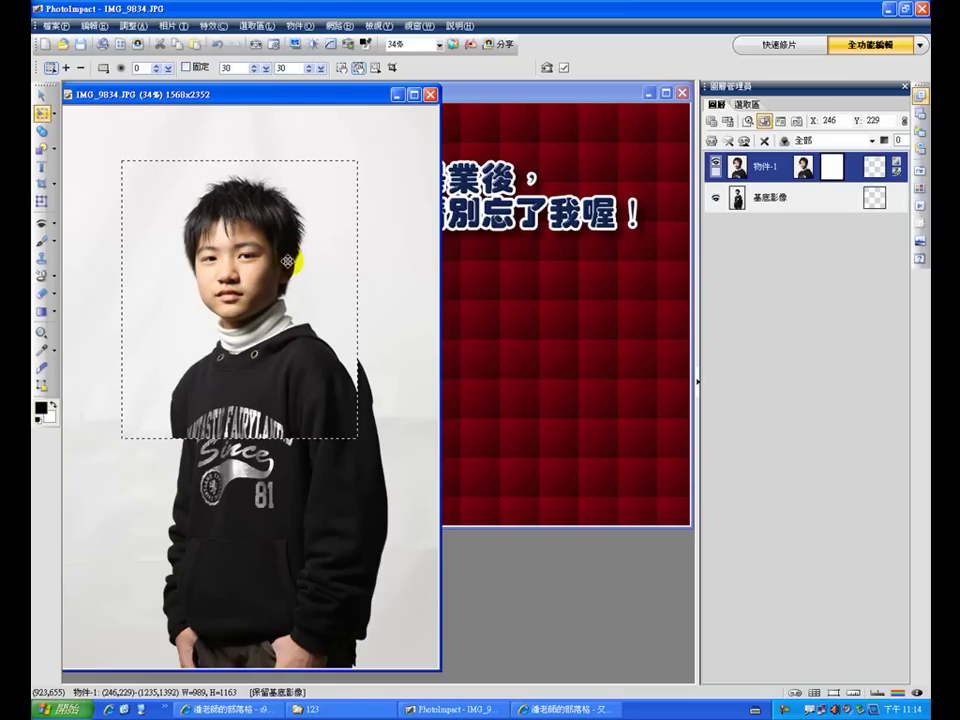
pyautogui.moveTo(210, 104); pyautogui.dragTo(216, 94)
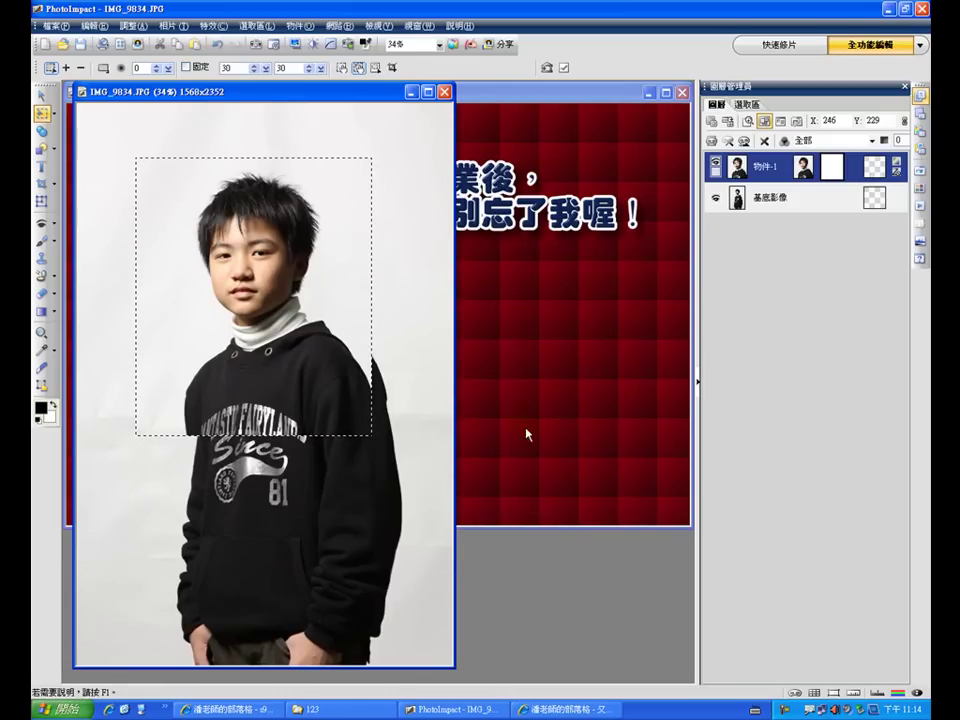
pyautogui.moveTo(321, 91); pyautogui.dragTo(336, 122)
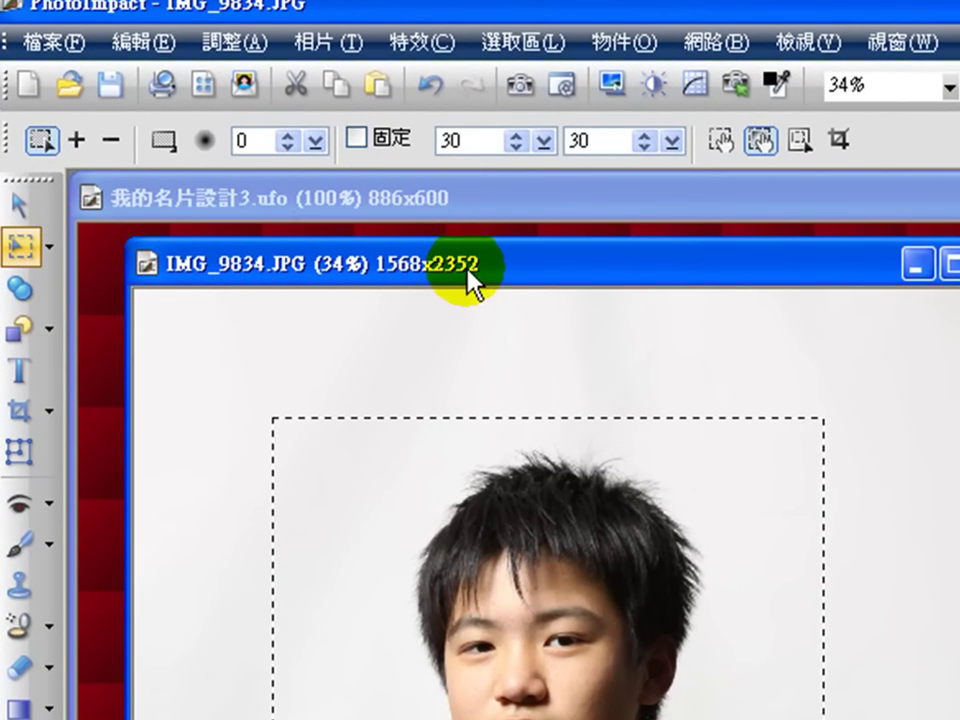
pyautogui.moveTo(476, 285); pyautogui.dragTo(454, 214)
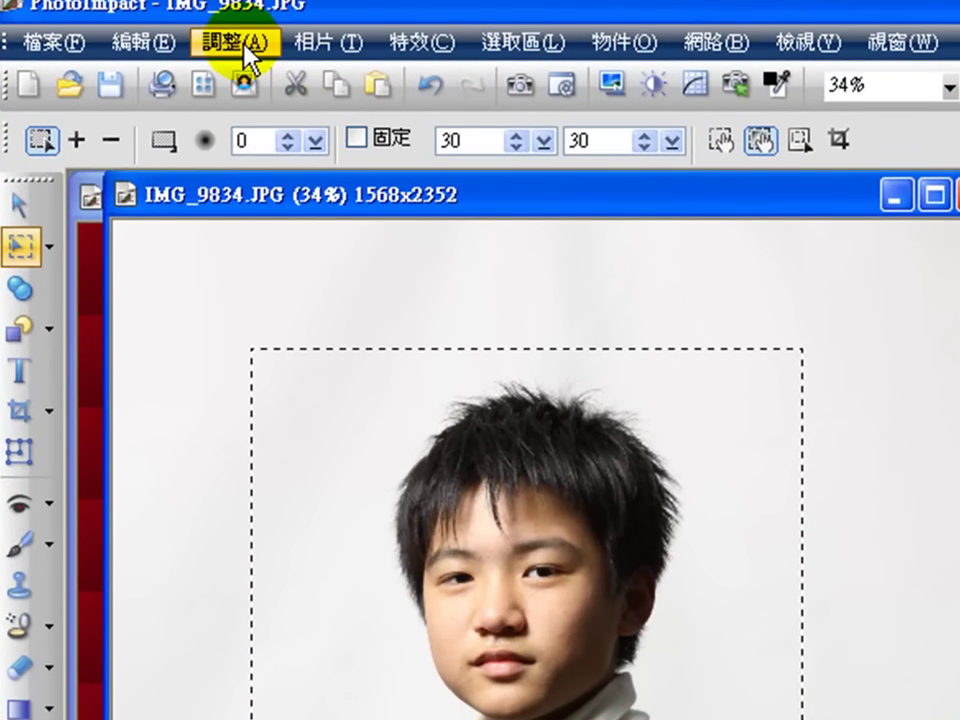
# Resize only the selected object to a height of 600 pixels, keeping its aspect ratio.
pyautogui.click(243, 43)
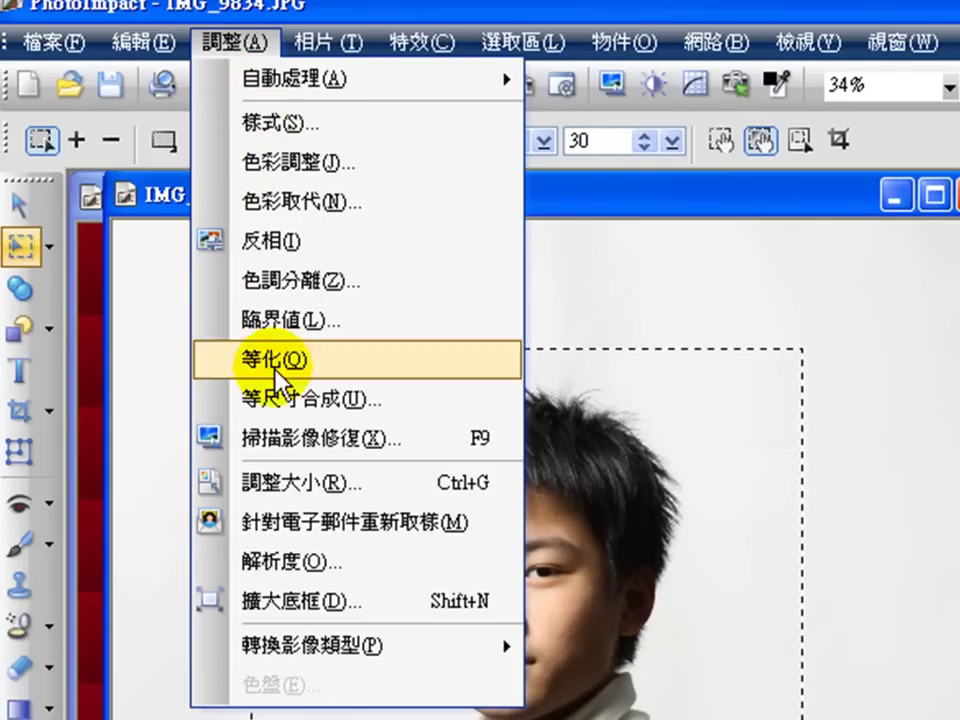
pyautogui.click(318, 487)
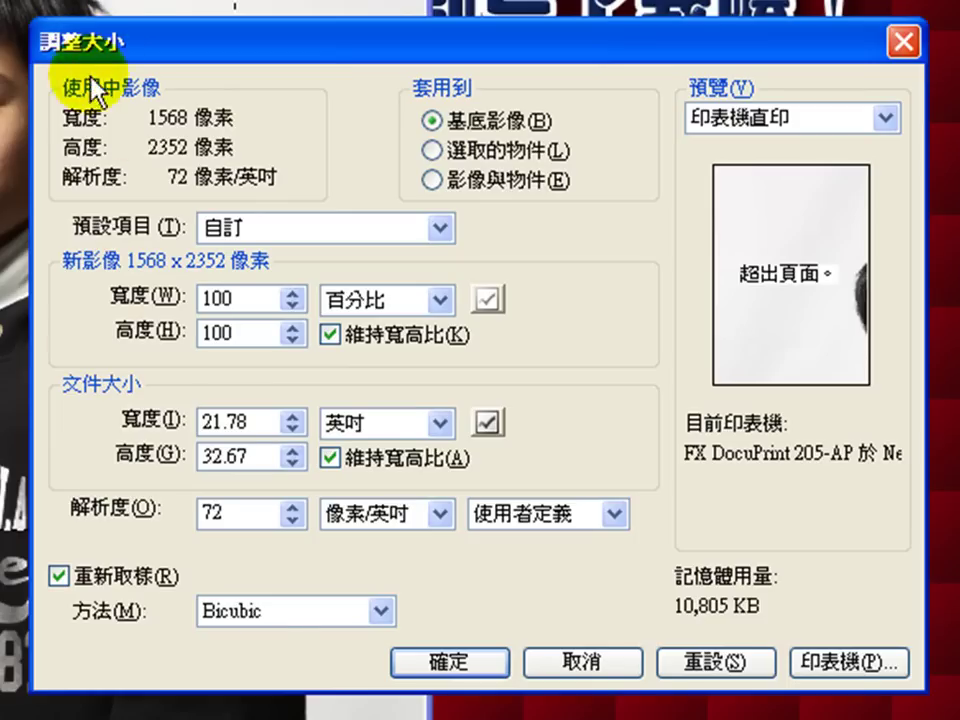
pyautogui.click(431, 150)
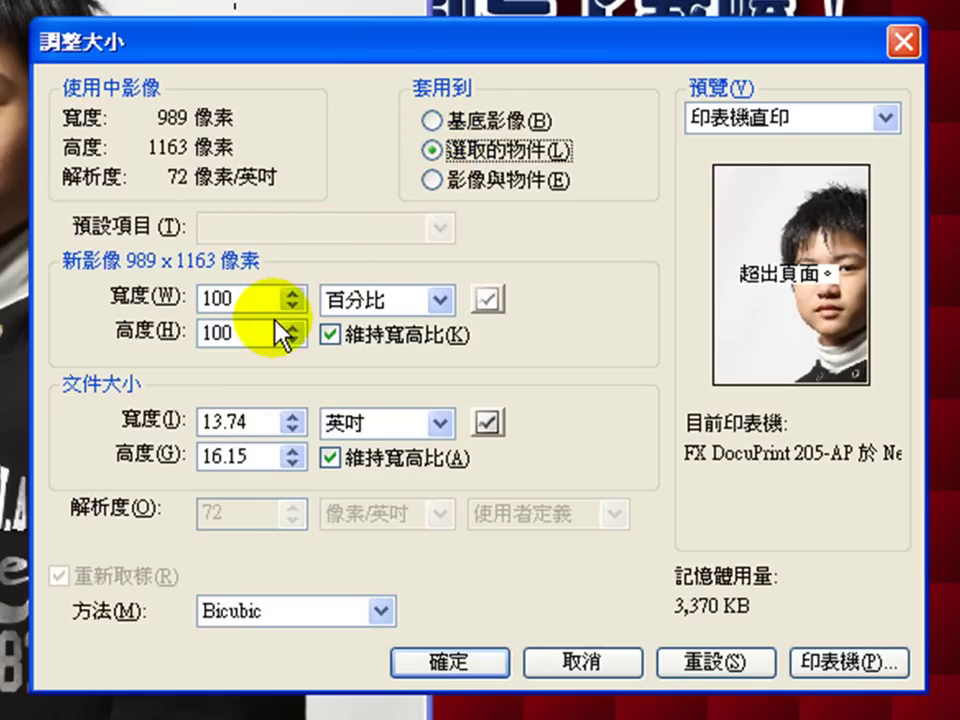
pyautogui.click(375, 300)
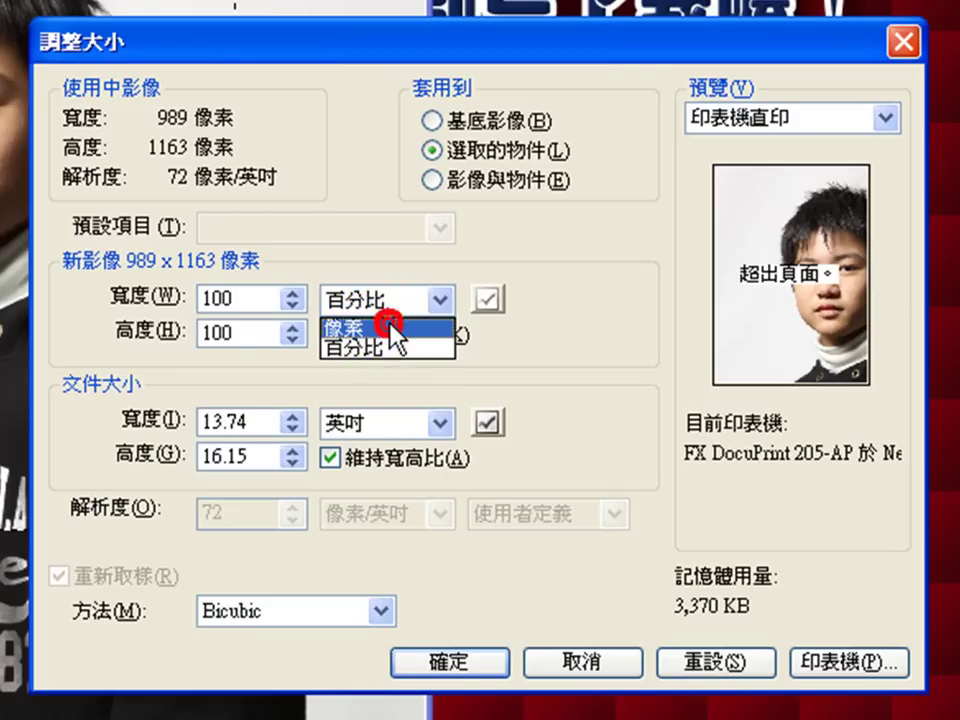
pyautogui.click(382, 329)
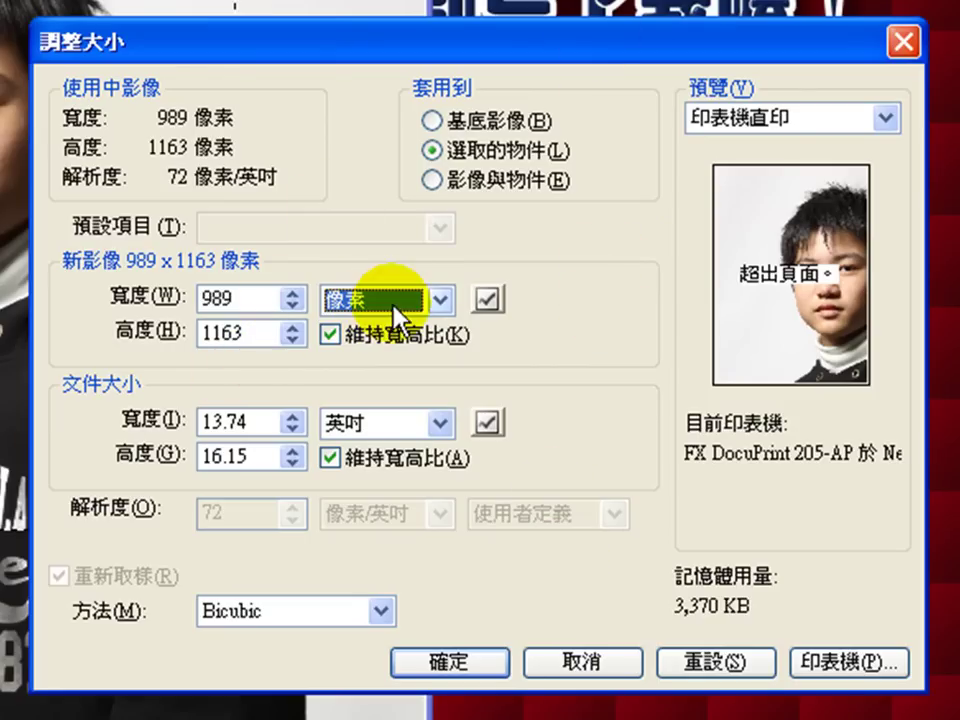
pyautogui.moveTo(262, 334); pyautogui.dragTo(148, 340)
pyautogui.write('600')
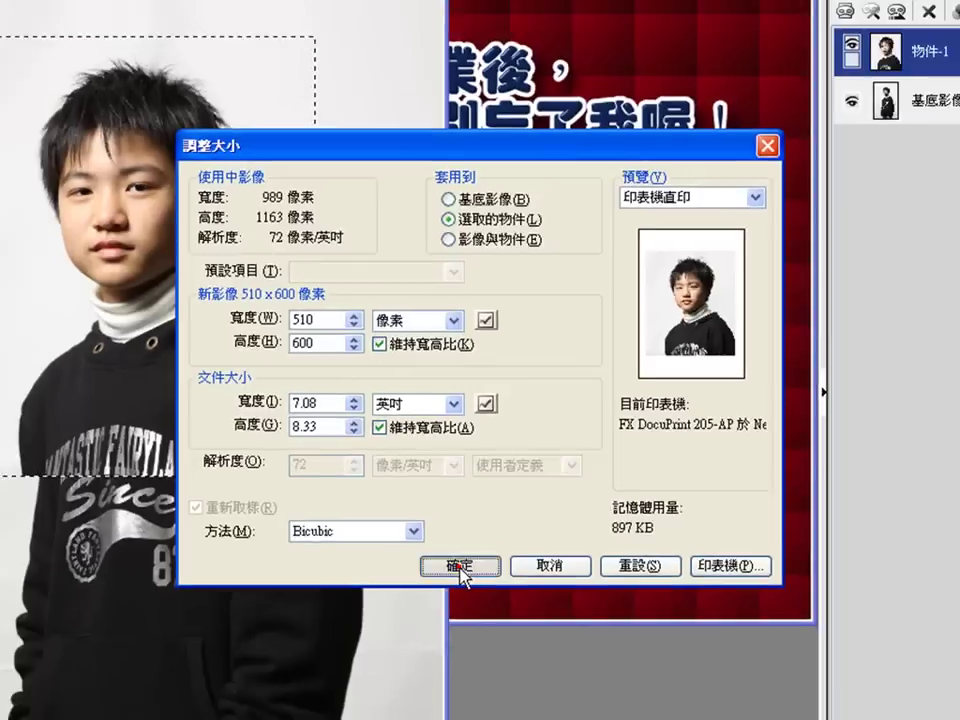
pyautogui.click(458, 660)
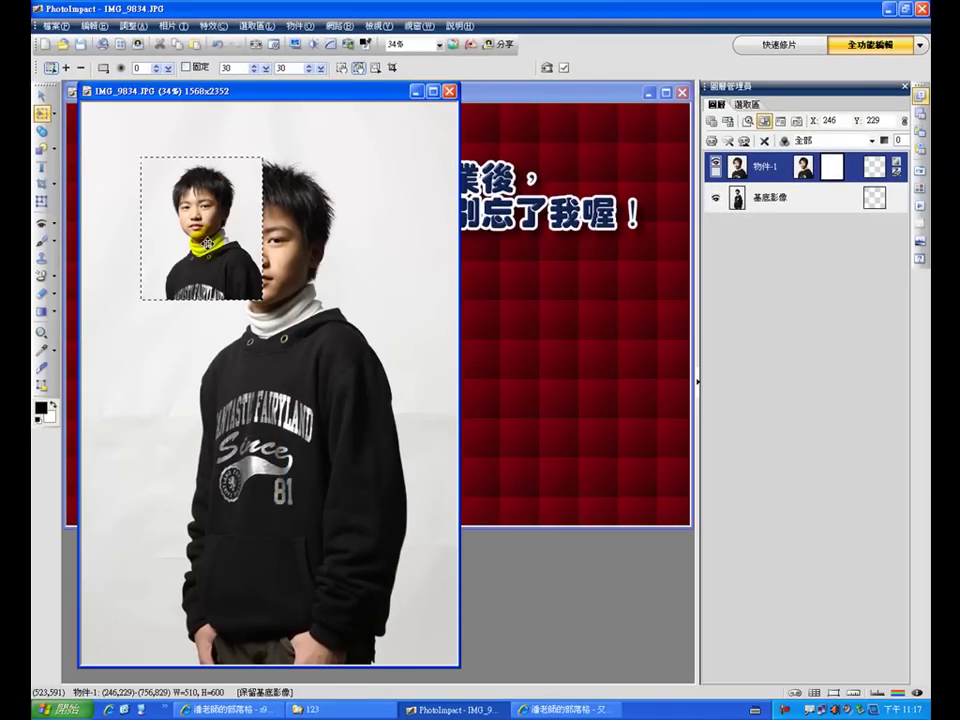
# Undo and redo the object's resize to compare sizes, and move the photo window down to uncover the card design.
pyautogui.click(218, 45)
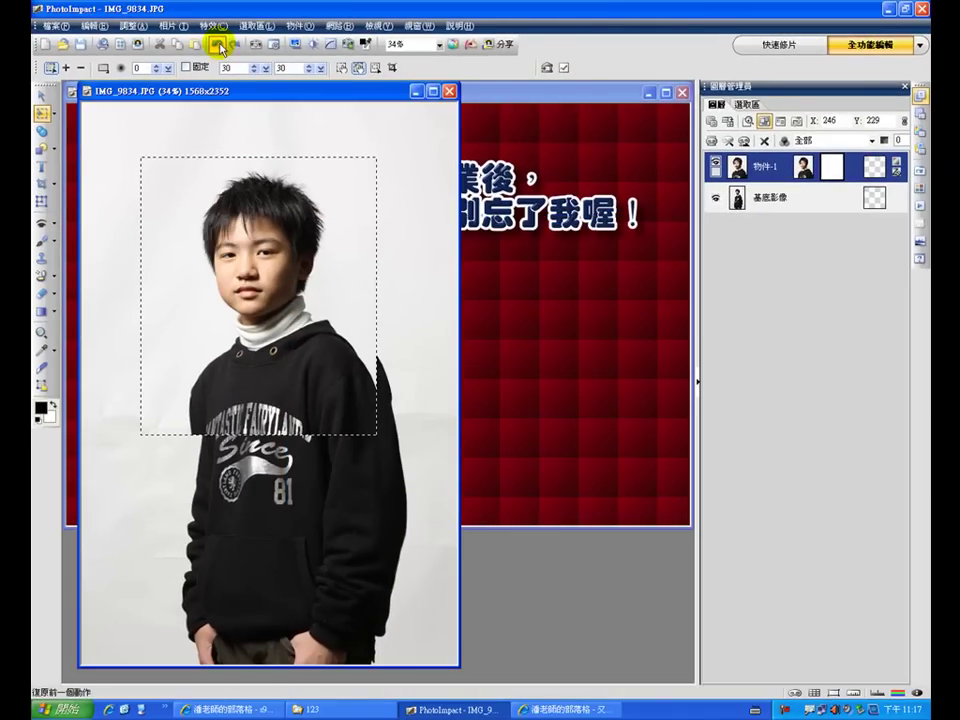
pyautogui.click(236, 46)
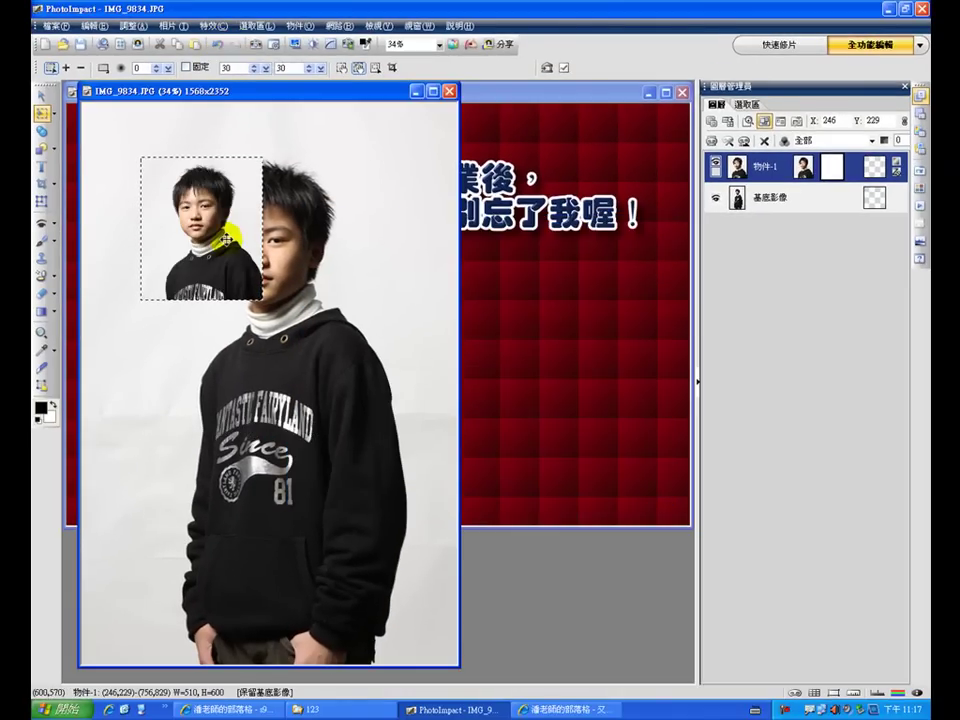
pyautogui.moveTo(205, 91); pyautogui.dragTo(191, 183)
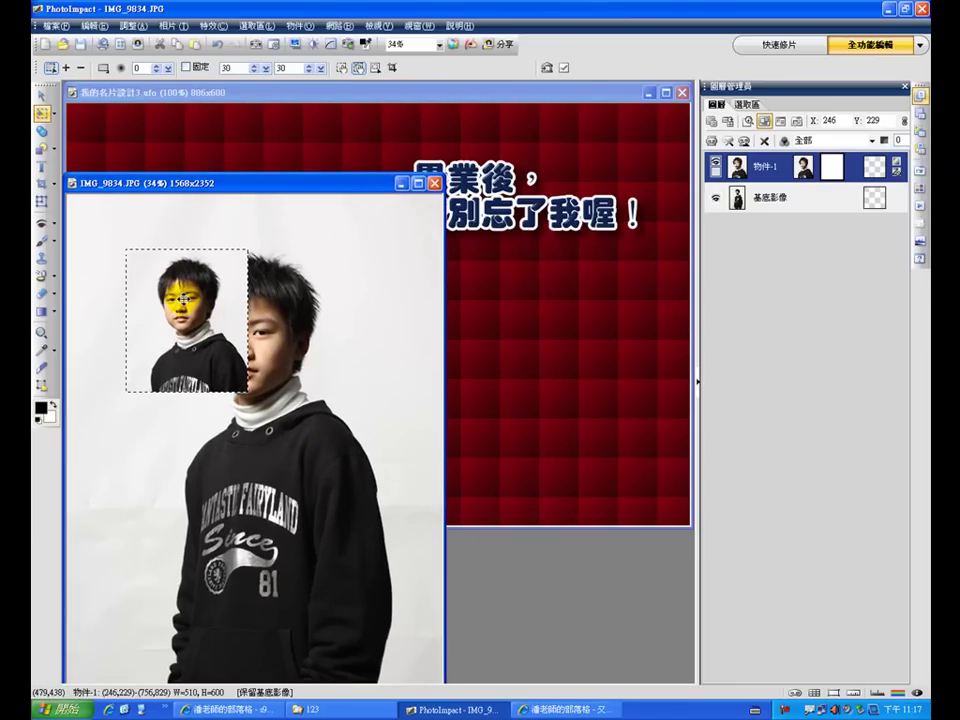
# Bring the 600-pixel-high portrait object from IMG_9834.JPG into 我的名片設計3.ufo and place it near the card's left edge.
pyautogui.moveTo(179, 300); pyautogui.dragTo(450, 310)
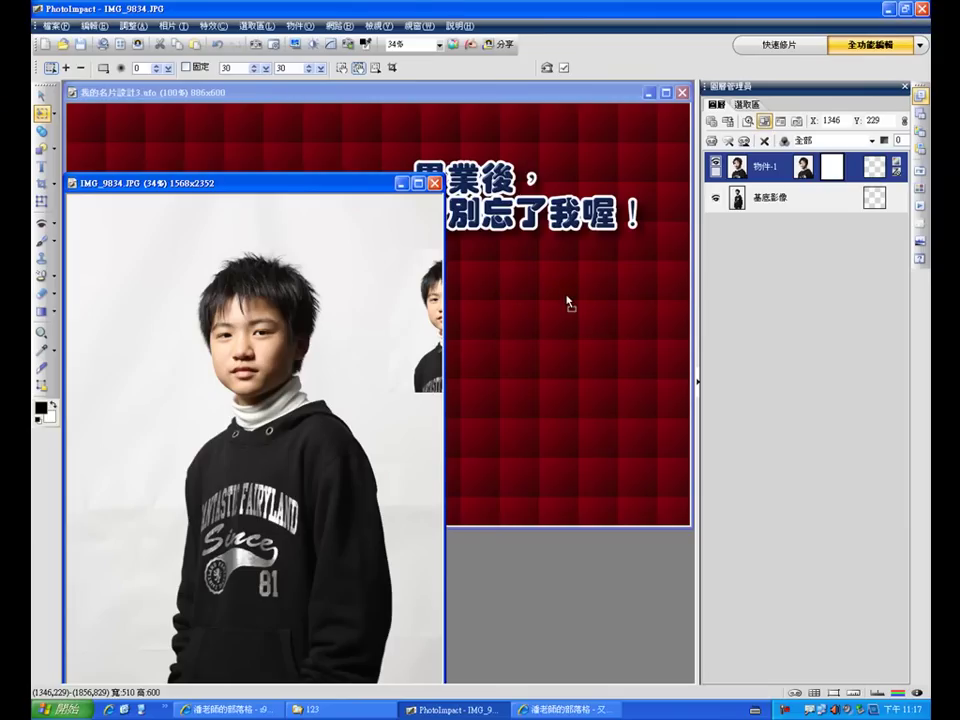
pyautogui.moveTo(560, 306); pyautogui.dragTo(553, 296)
pyautogui.moveTo(561, 225); pyautogui.dragTo(253, 208)
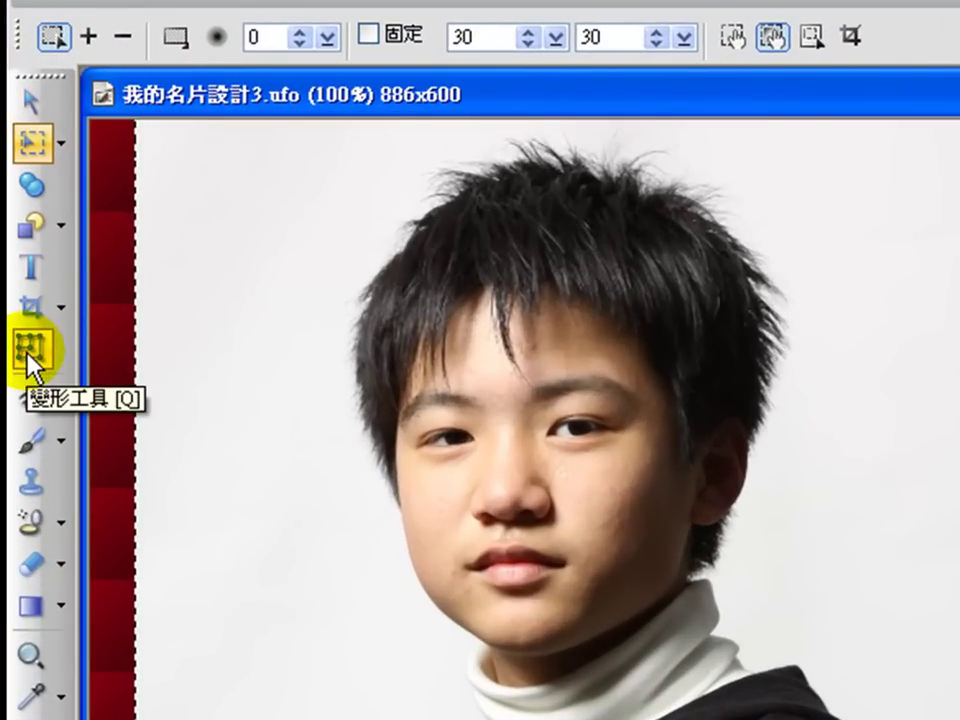
# Activate the Transform tool, move the portrait slightly lower on the card, and deselect and reselect it.
pyautogui.click(28, 352)
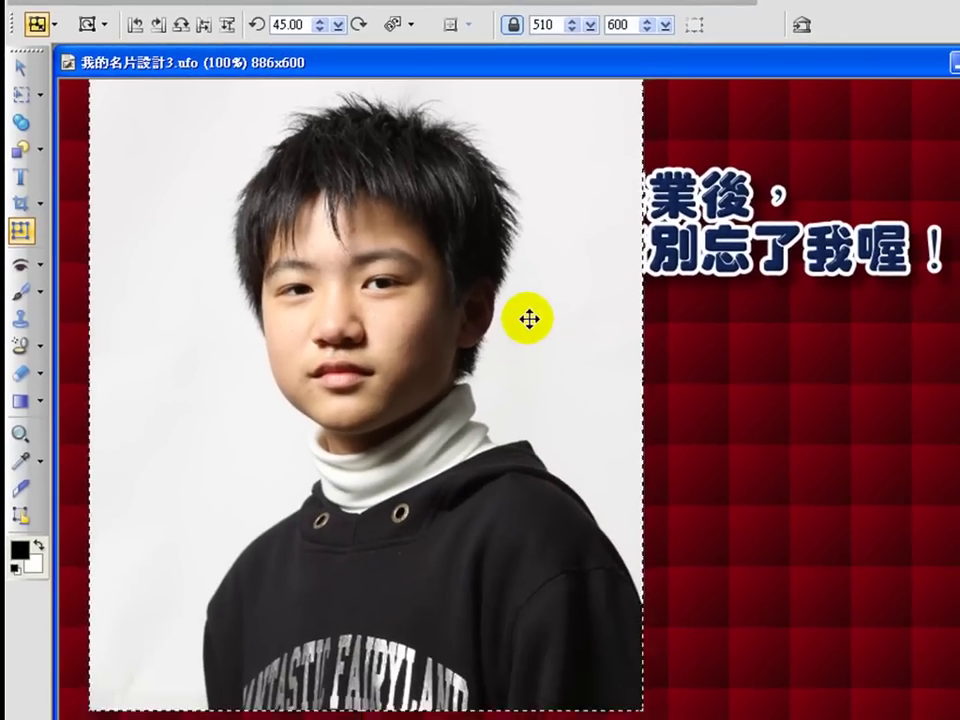
pyautogui.moveTo(782, 473); pyautogui.dragTo(745, 560)
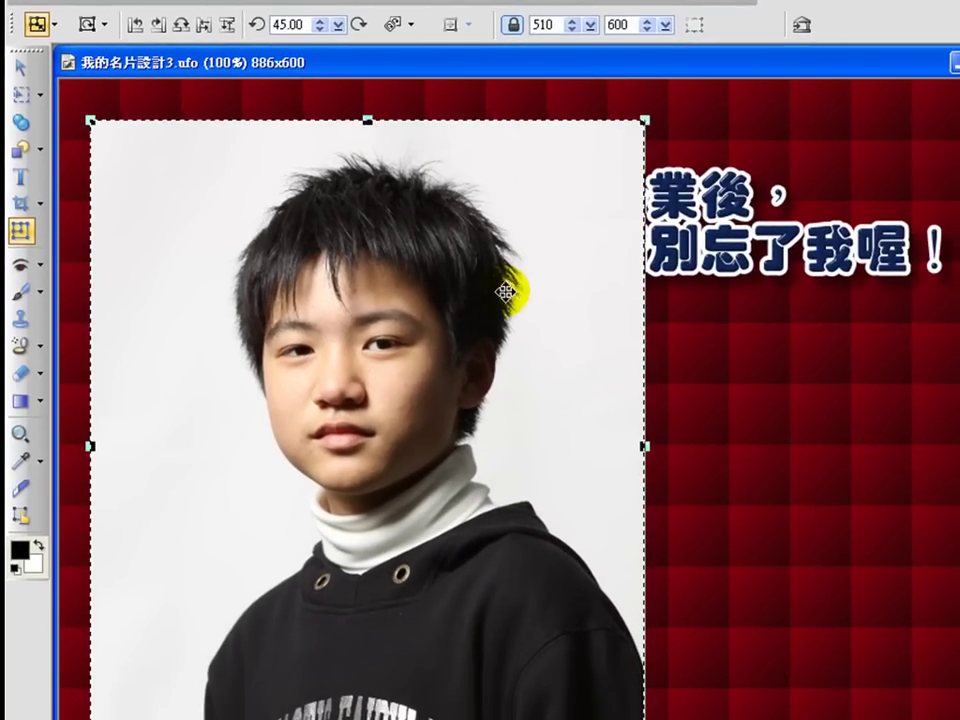
pyautogui.click(870, 416)
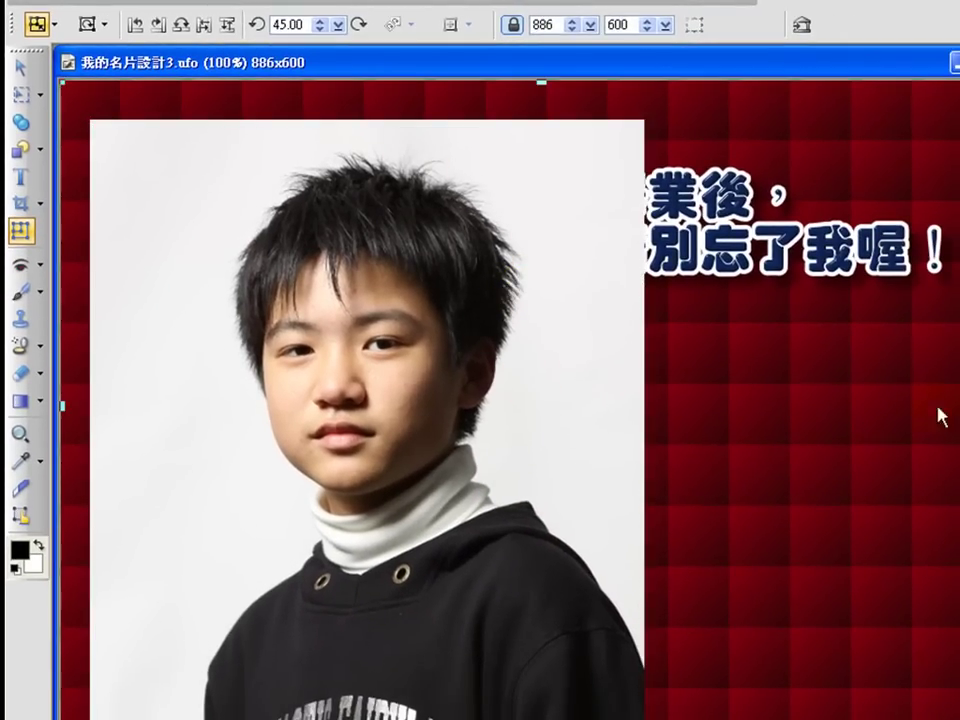
pyautogui.click(550, 312)
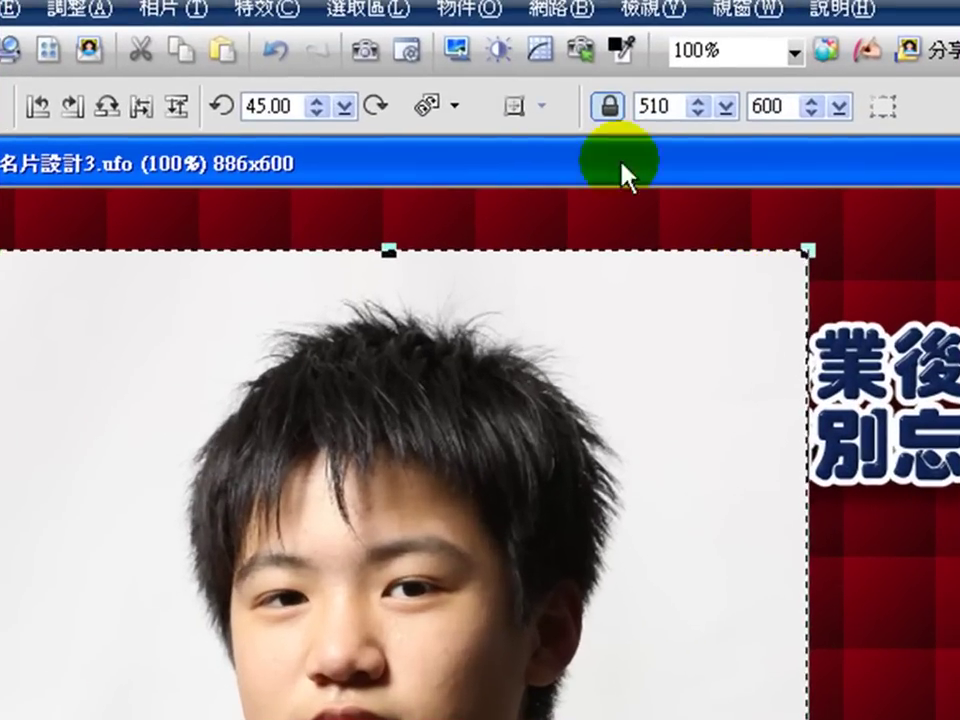
# Try scaling the portrait to 402 × 473 pixels with its aspect ratio locked, and undo the resize.
pyautogui.click(608, 110)
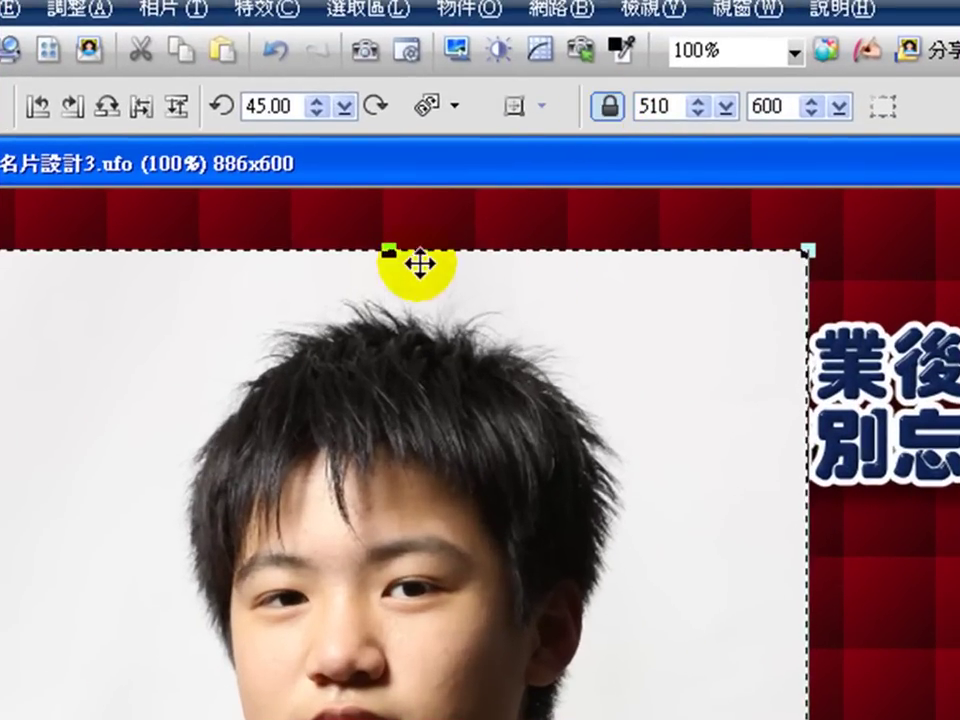
pyautogui.moveTo(388, 251); pyautogui.dragTo(380, 460)
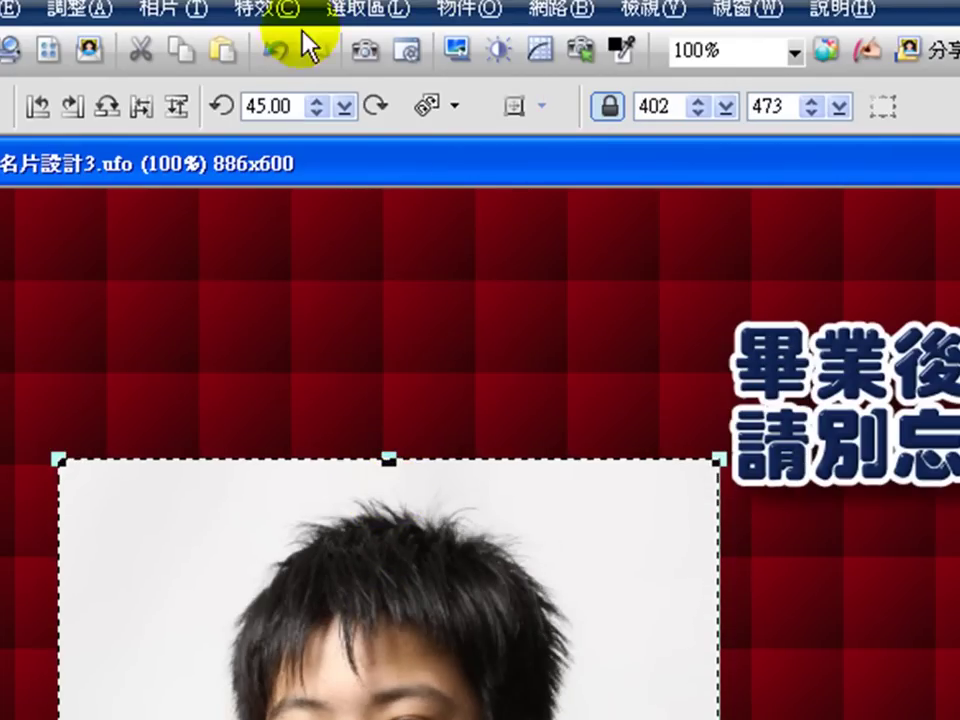
pyautogui.click(272, 65)
# Unlock the aspect ratio, try squashing the portrait to heights of 238 and 493 pixels, and undo each attempt.
pyautogui.click(607, 107)
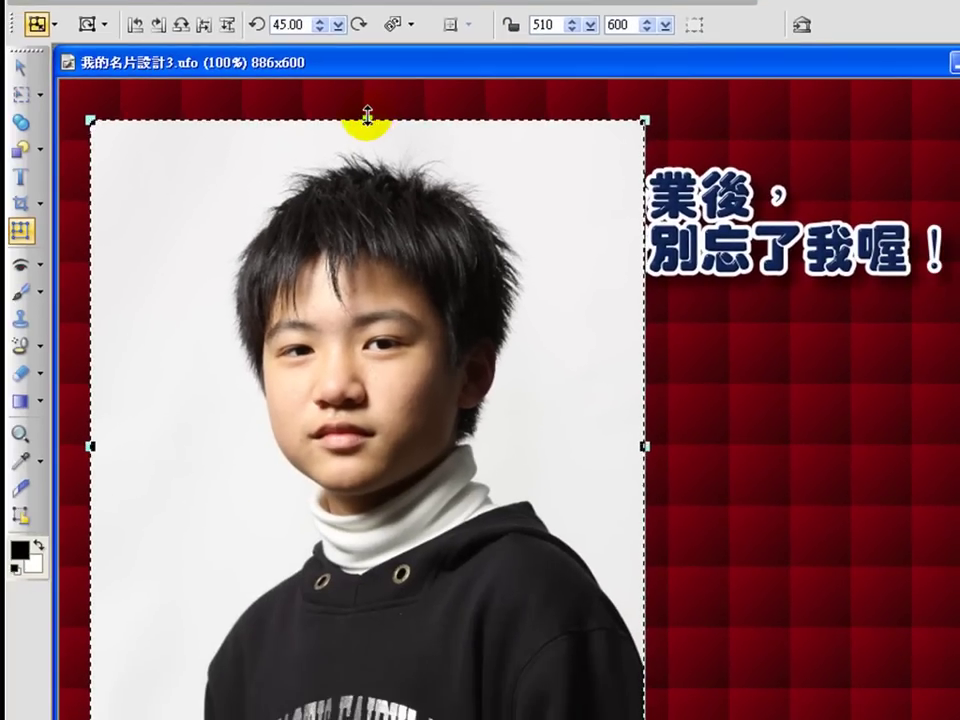
pyautogui.moveTo(383, 222); pyautogui.dragTo(387, 618)
pyautogui.moveTo(370, 402); pyautogui.dragTo(364, 514)
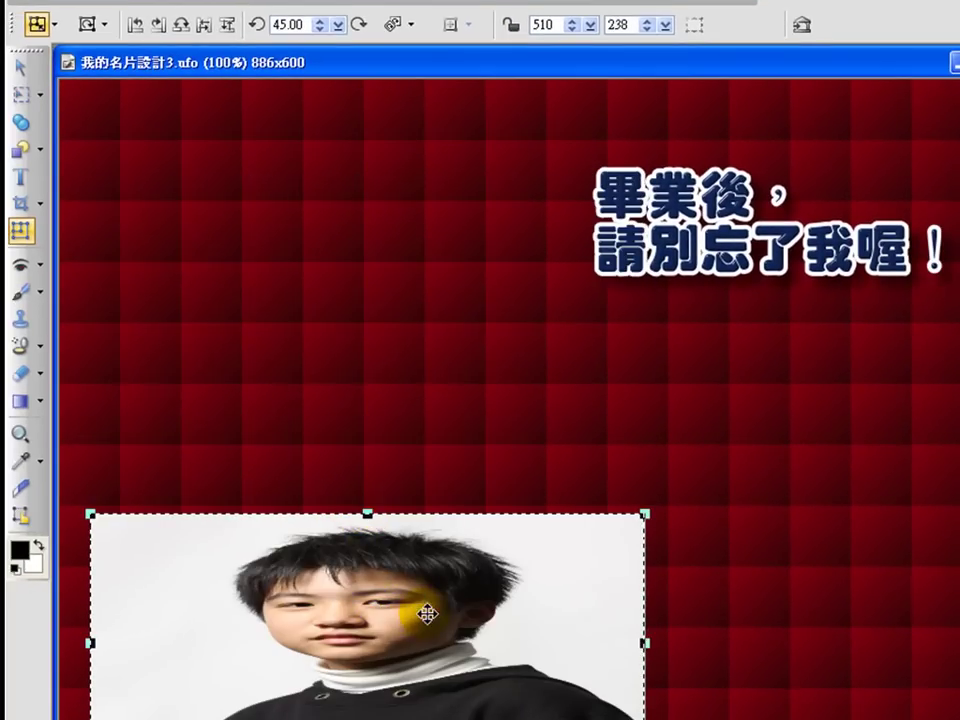
pyautogui.click(225, 3)
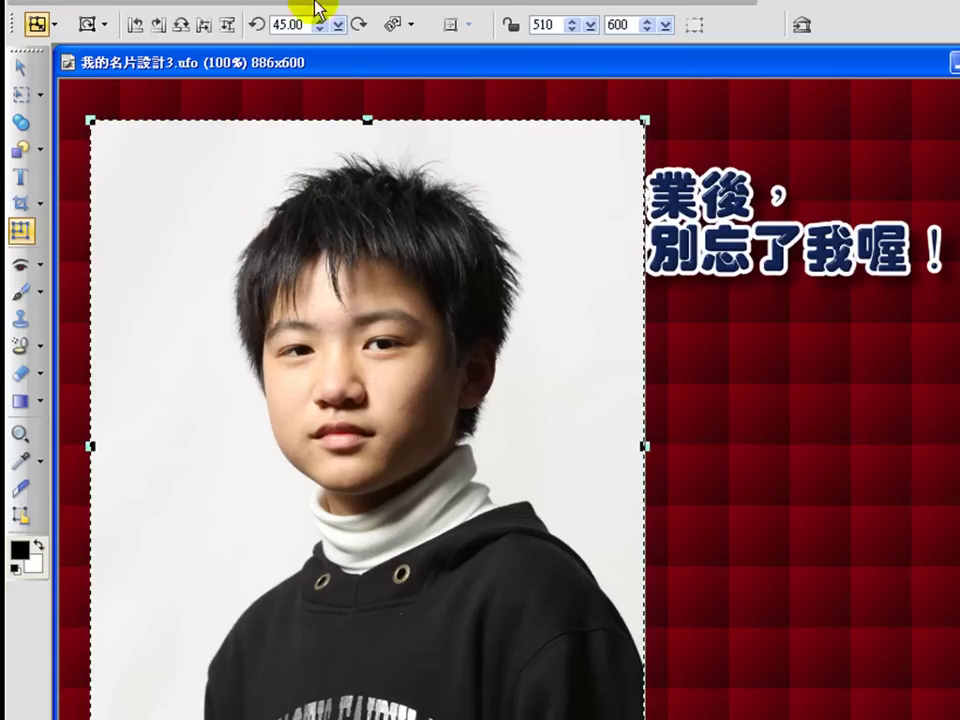
pyautogui.moveTo(366, 119); pyautogui.dragTo(370, 227)
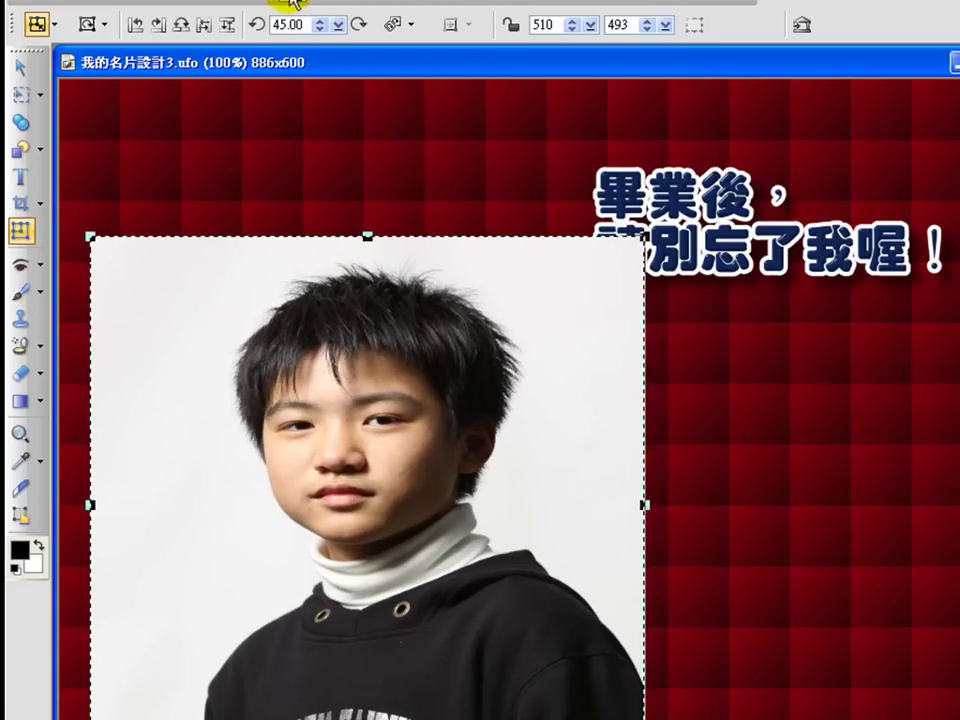
pyautogui.click(225, 3)
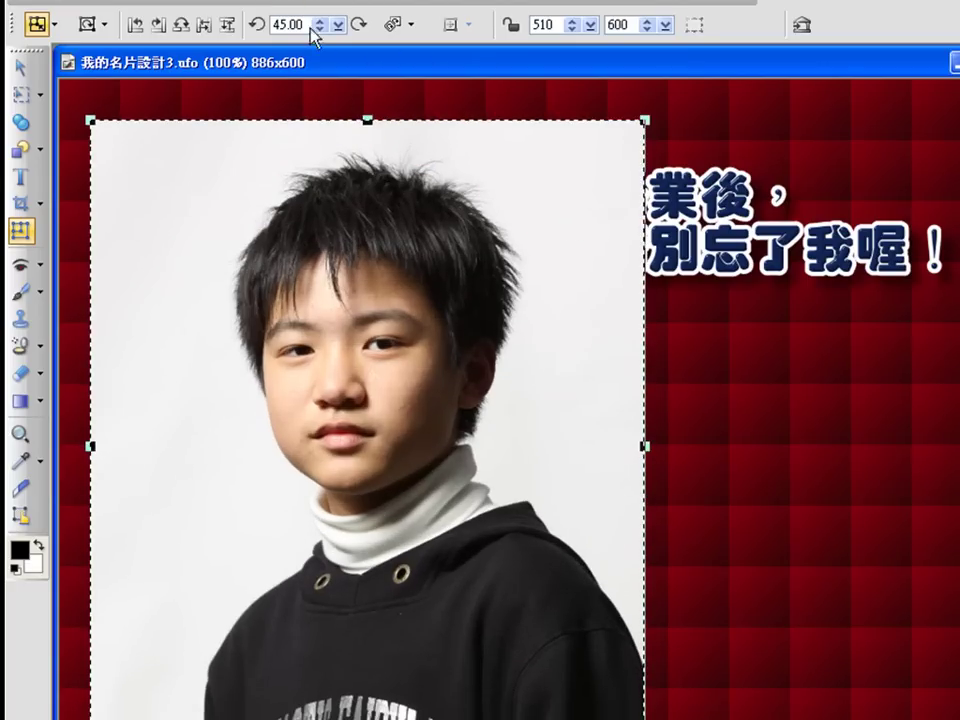
# Lock the aspect ratio again, scale the portrait down to 404 × 475 pixels and reposition it beside the slogan text.
pyautogui.click(510, 28)
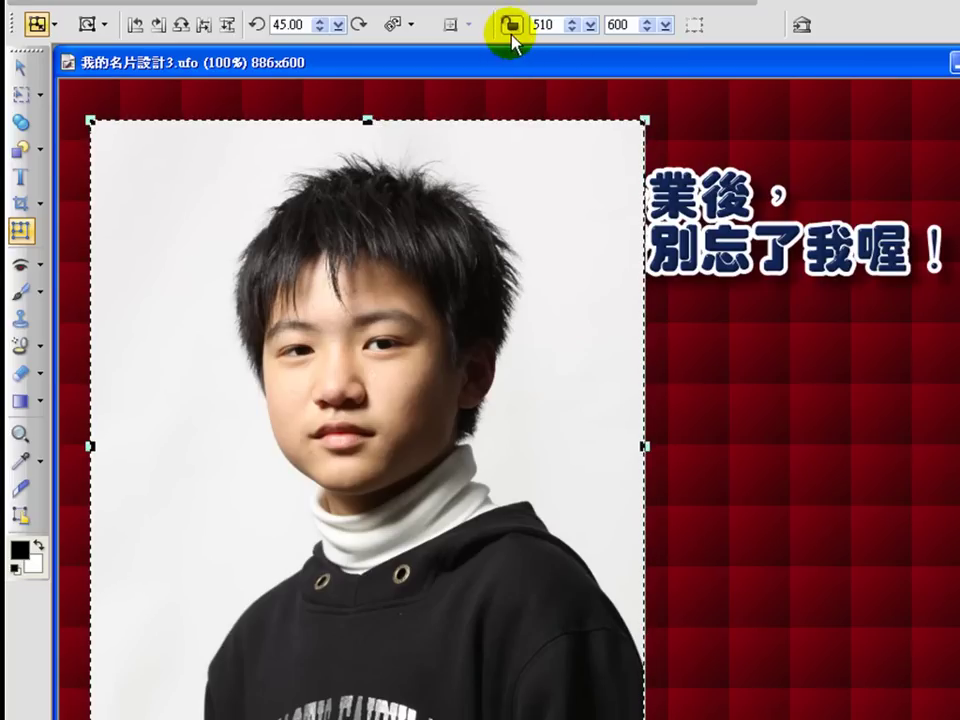
pyautogui.click(511, 27)
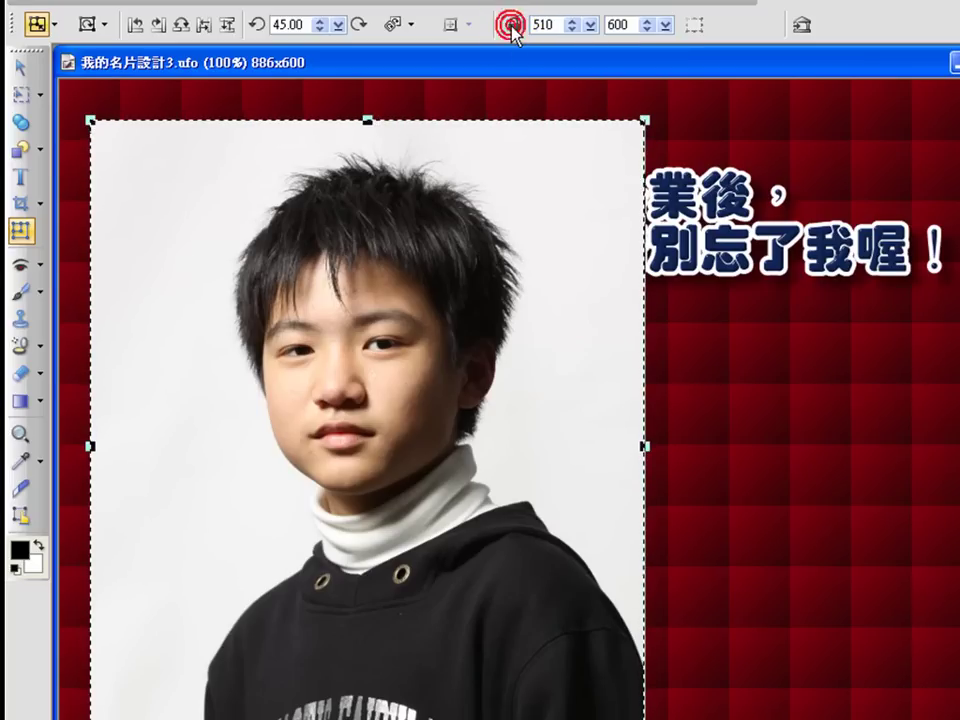
pyautogui.moveTo(369, 122); pyautogui.dragTo(347, 154)
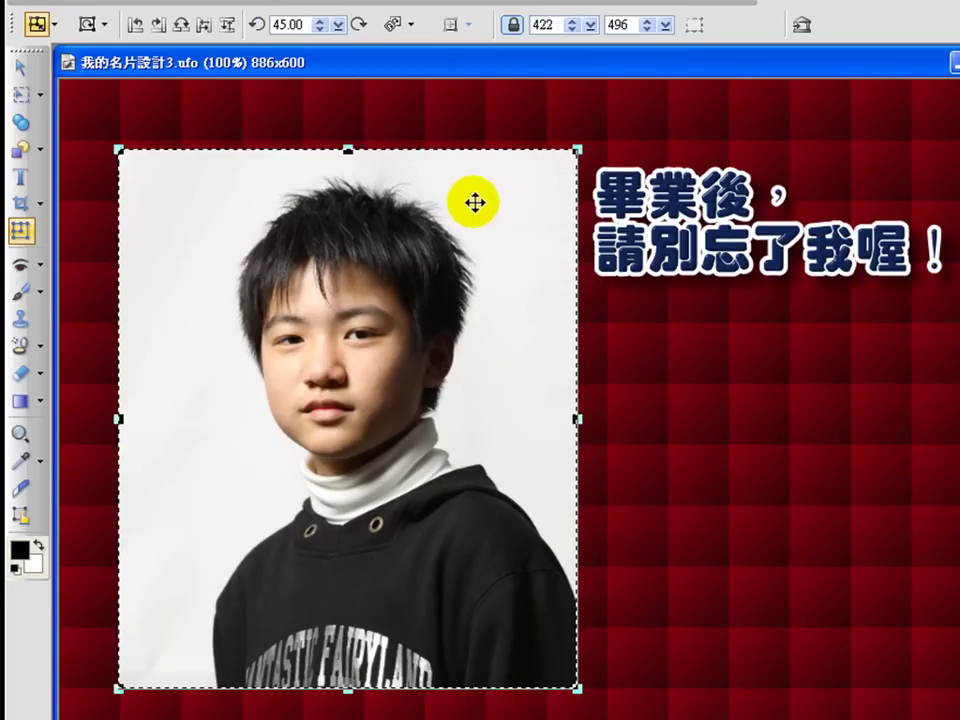
pyautogui.moveTo(411, 255)
pyautogui.mouseDown()
pyautogui.moveTo(415, 243)
pyautogui.moveTo(400, 238)
pyautogui.mouseUp()
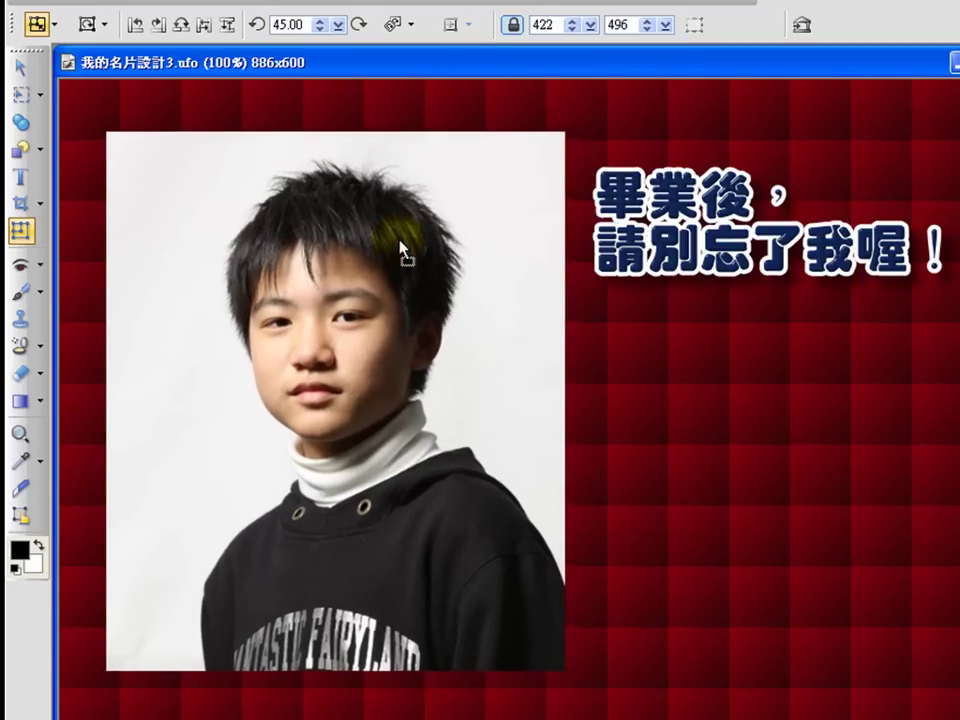
pyautogui.moveTo(563, 133); pyautogui.dragTo(538, 146)
pyautogui.moveTo(387, 297); pyautogui.dragTo(407, 285)
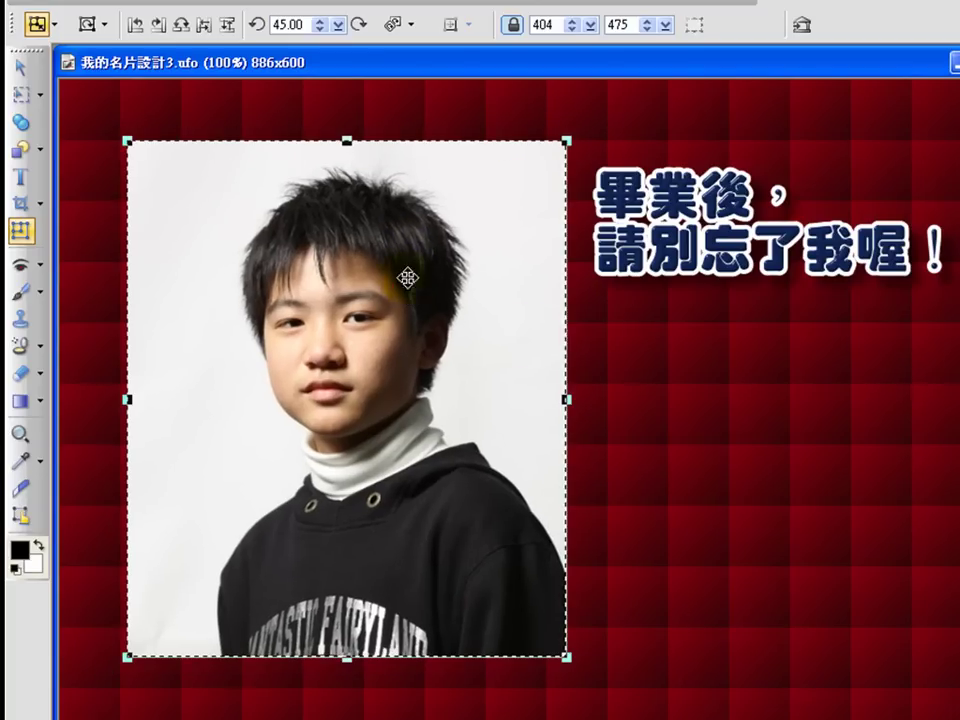
# Try scaling the portrait down to 380 × 447 and 178 × 209 pixels, and undo these size changes.
pyautogui.moveTo(565, 140); pyautogui.dragTo(540, 168)
pyautogui.moveTo(431, 318); pyautogui.dragTo(450, 285)
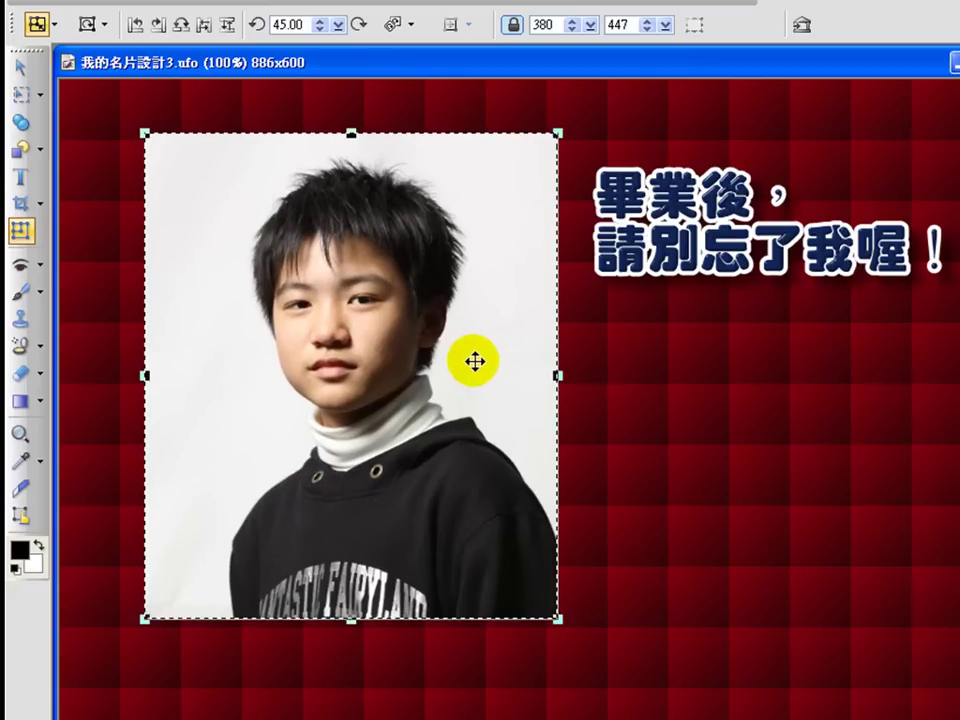
pyautogui.moveTo(557, 133); pyautogui.dragTo(338, 391)
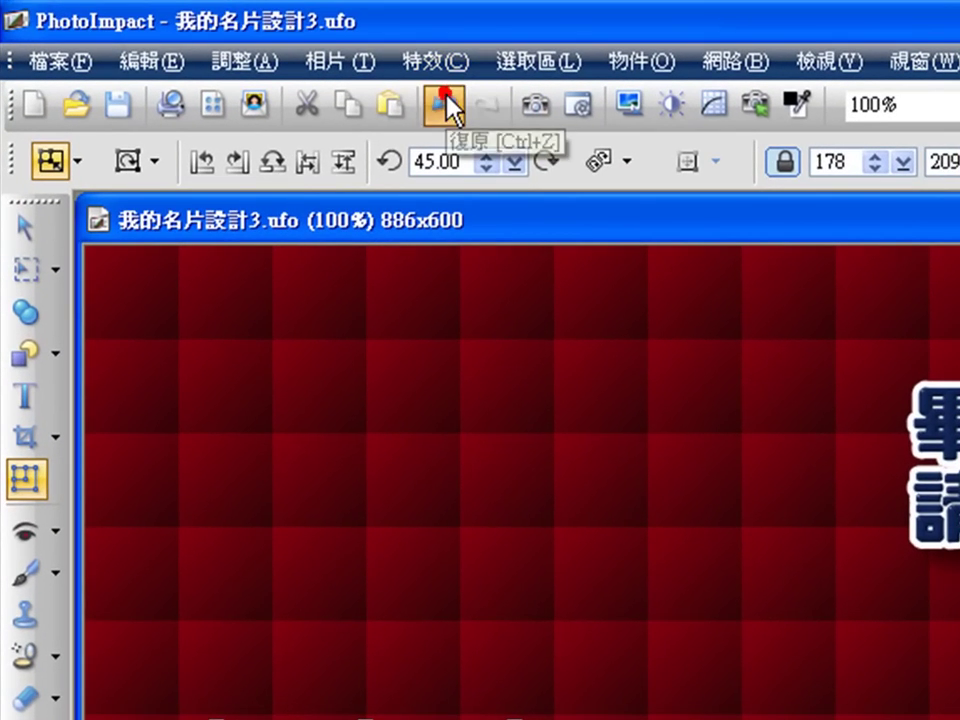
pyautogui.click(300, 0)
pyautogui.click(443, 103)
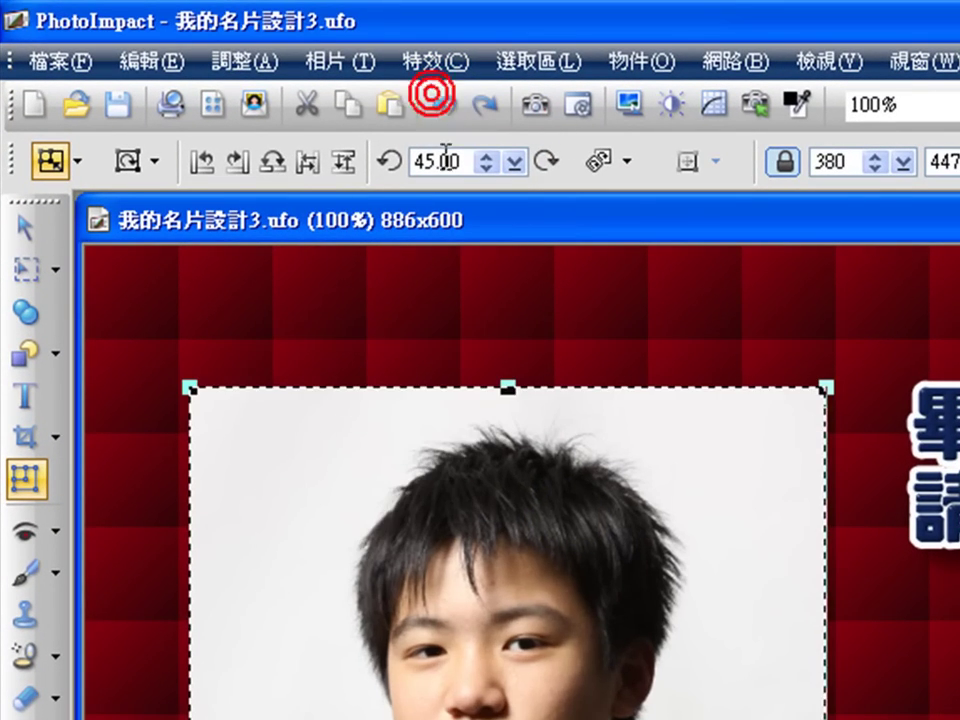
pyautogui.click(443, 103)
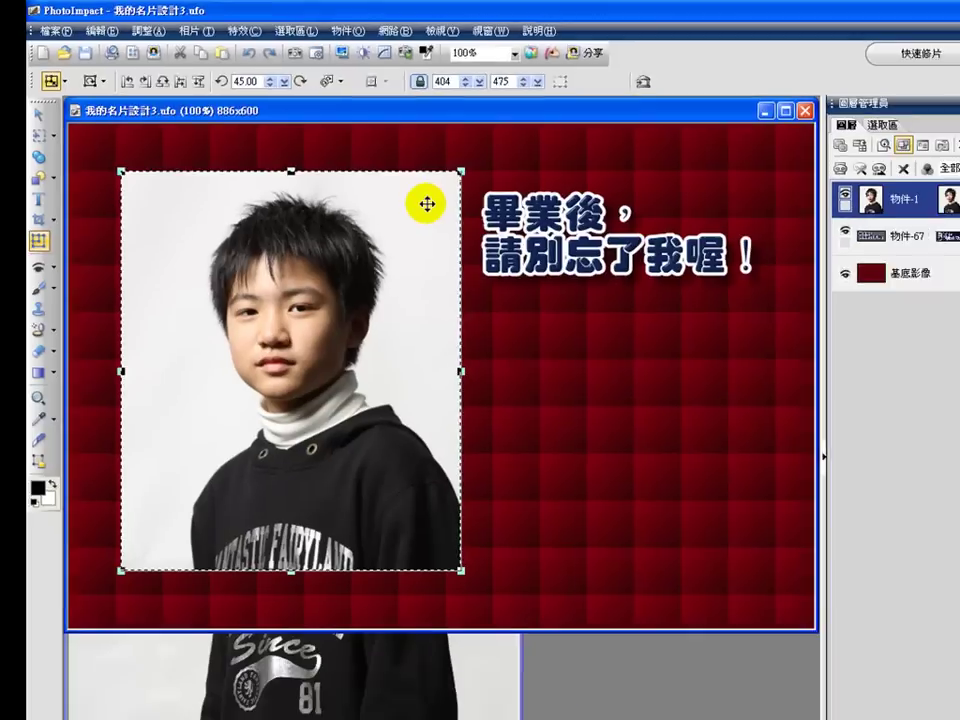
pyautogui.hotkey('ctrl', 'z')
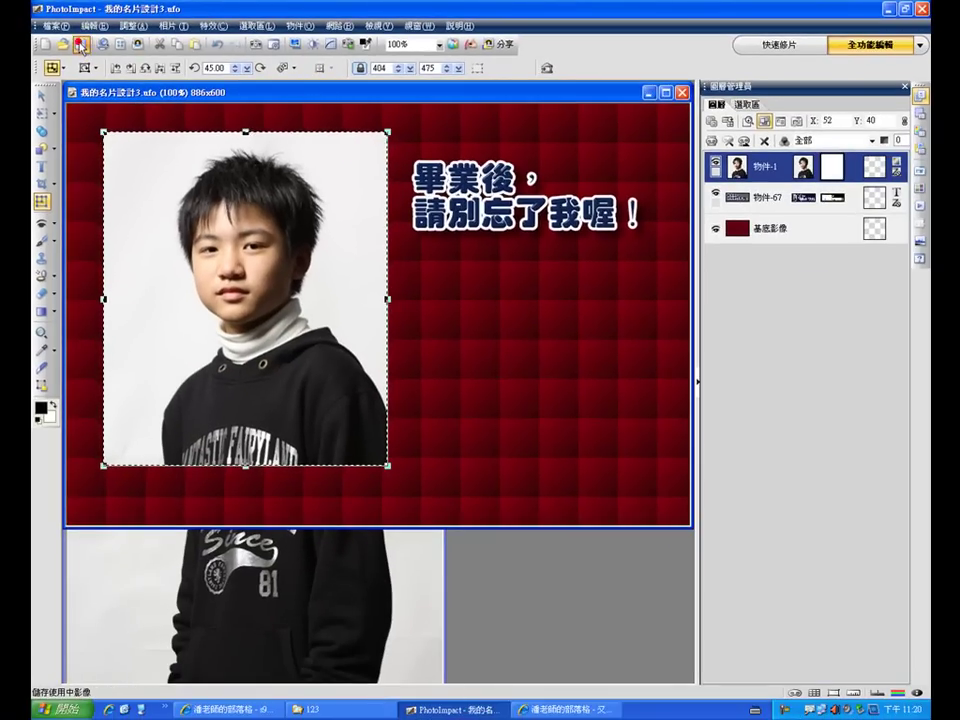
# Move the card and photo windows apart and close IMG_9834.JPG without saving its changes.
pyautogui.moveTo(103, 92); pyautogui.dragTo(491, 120)
pyautogui.moveTo(249, 193); pyautogui.dragTo(253, 107)
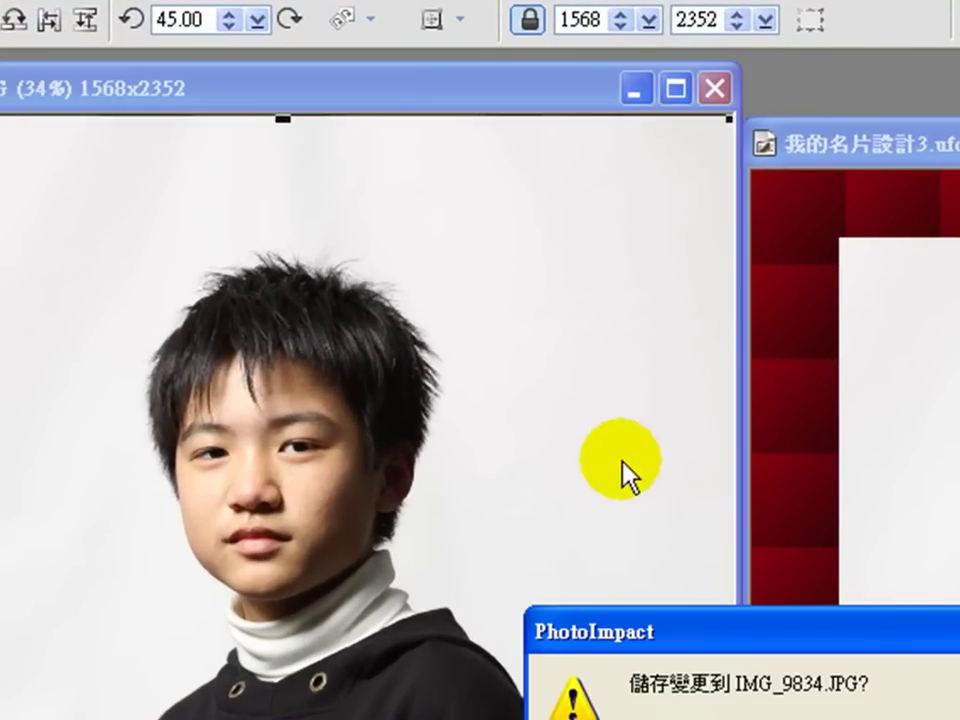
pyautogui.moveTo(715, 645); pyautogui.dragTo(272, 508)
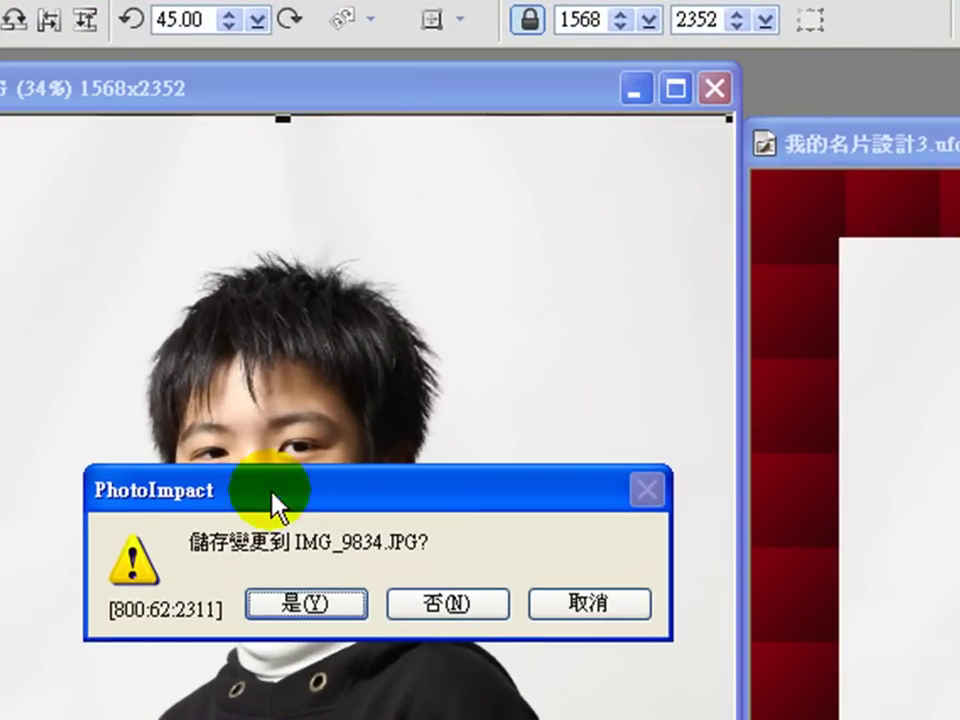
pyautogui.click(444, 606)
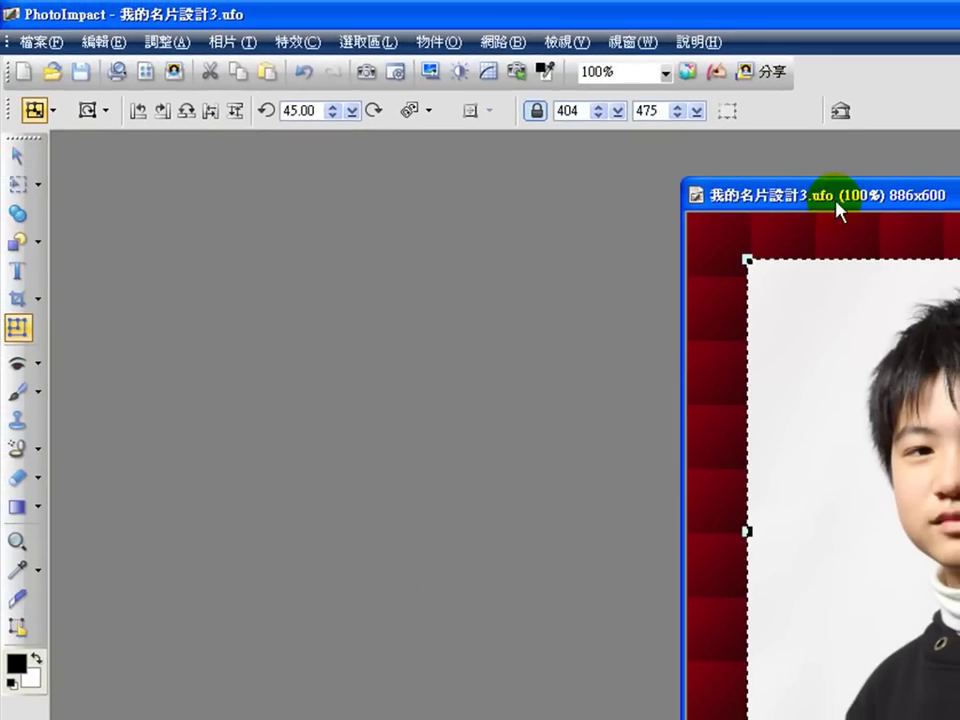
# Move the 我的名片設計3.ufo window back into the emptied workspace and shift the portrait slightly toward the card's upper-left corner.
pyautogui.moveTo(834, 200); pyautogui.dragTo(229, 197)
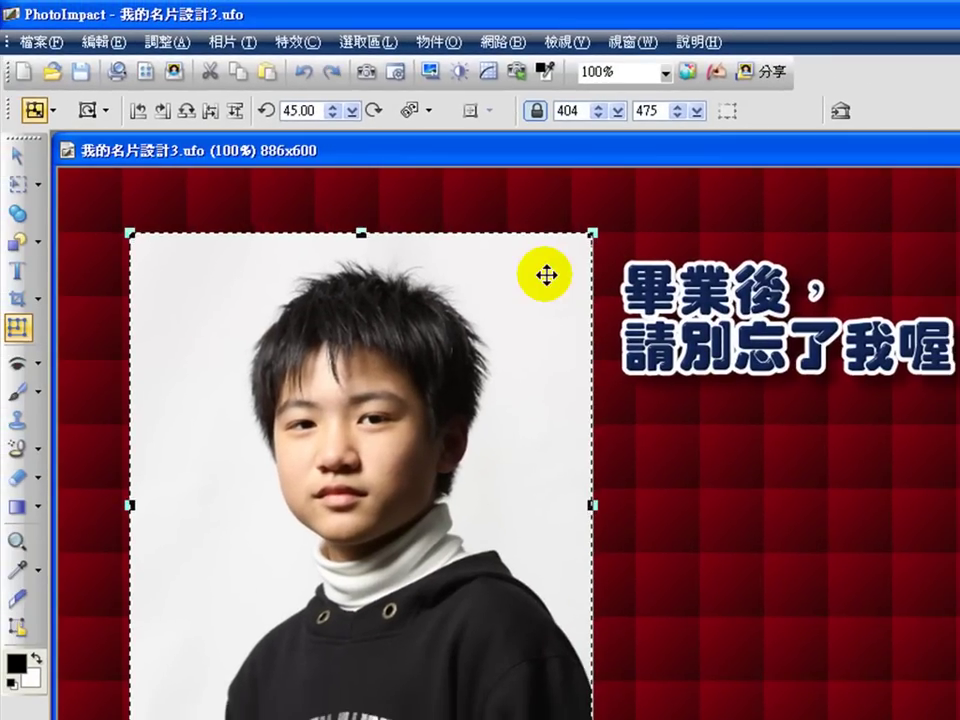
pyautogui.moveTo(461, 343); pyautogui.dragTo(454, 339)
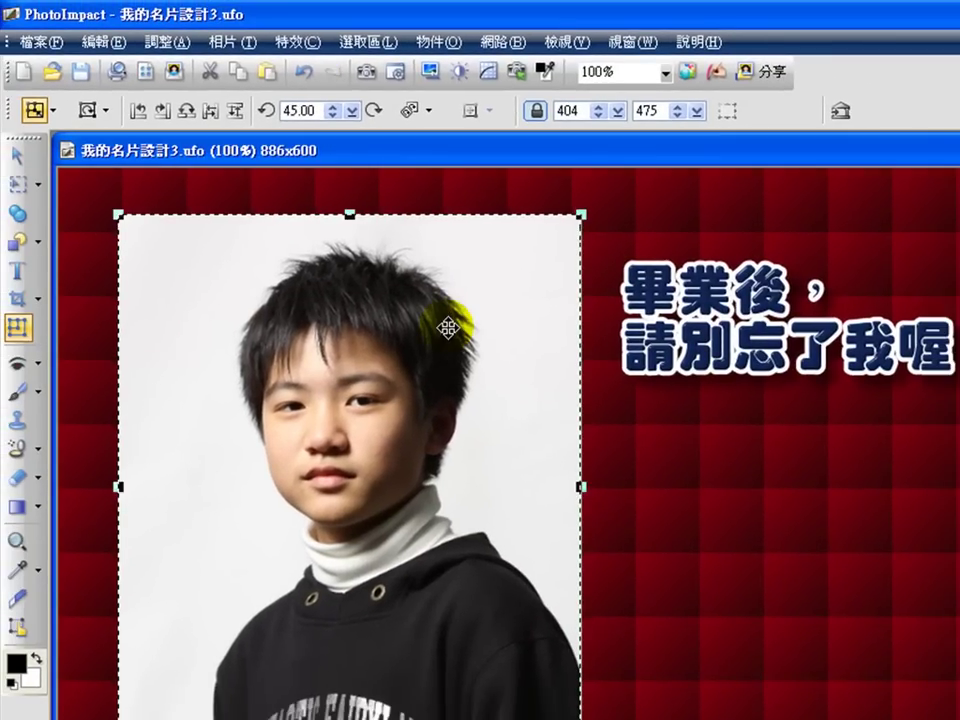